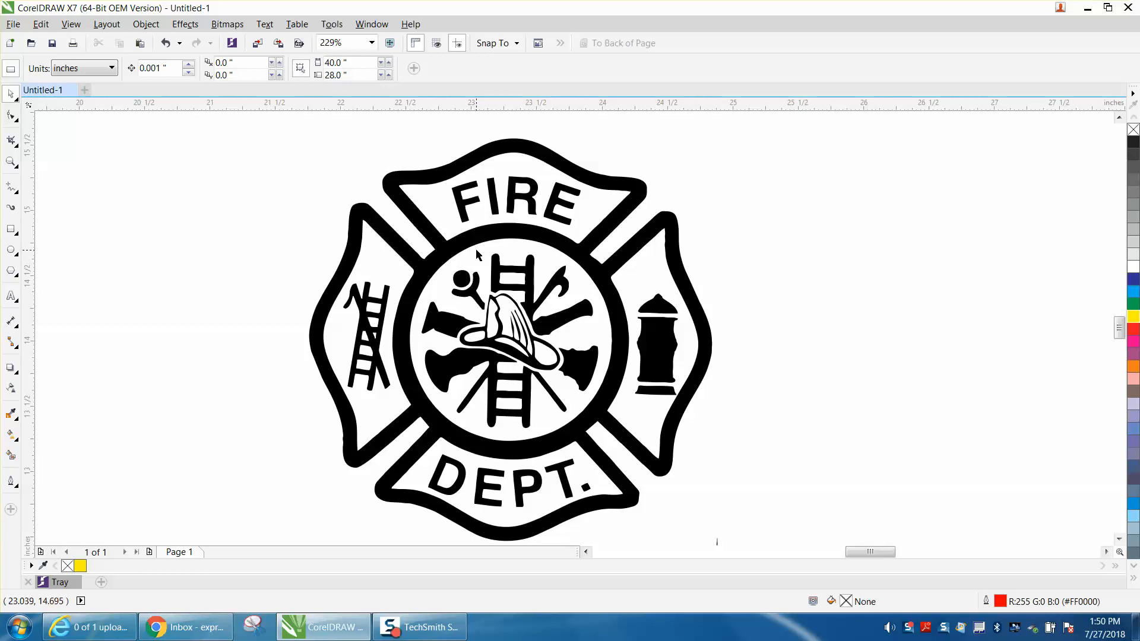
Step: Draw a circle about 1.66 inches across and place it over the emblem's central ring
left_click(12, 251)
left_click_drag(885, 246, 669, 411)
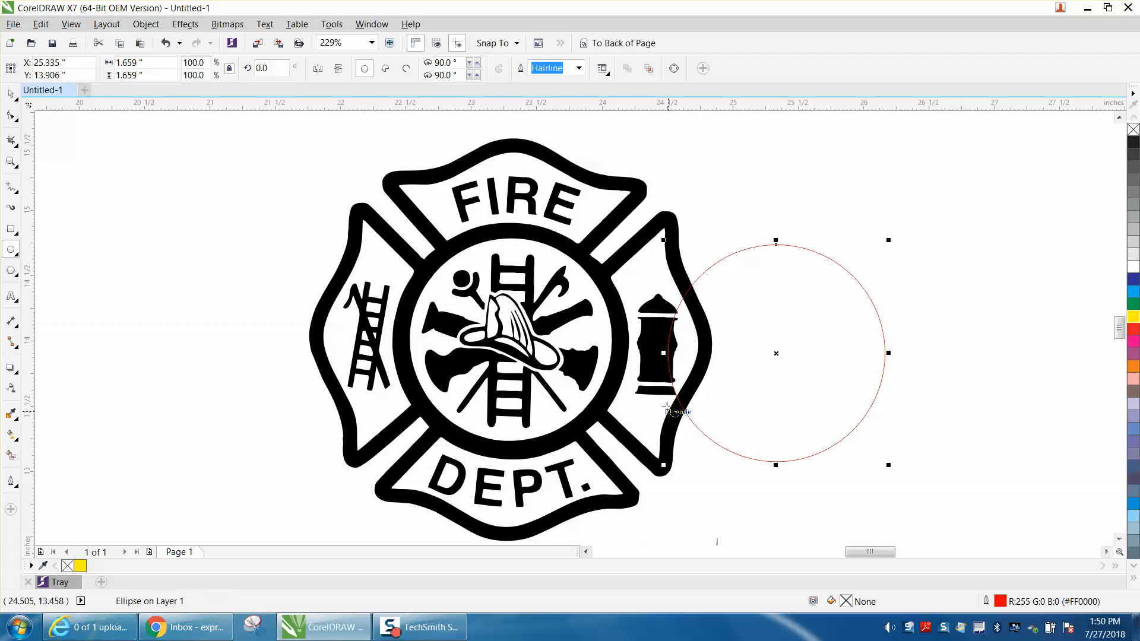
left_click_drag(776, 355, 507, 342)
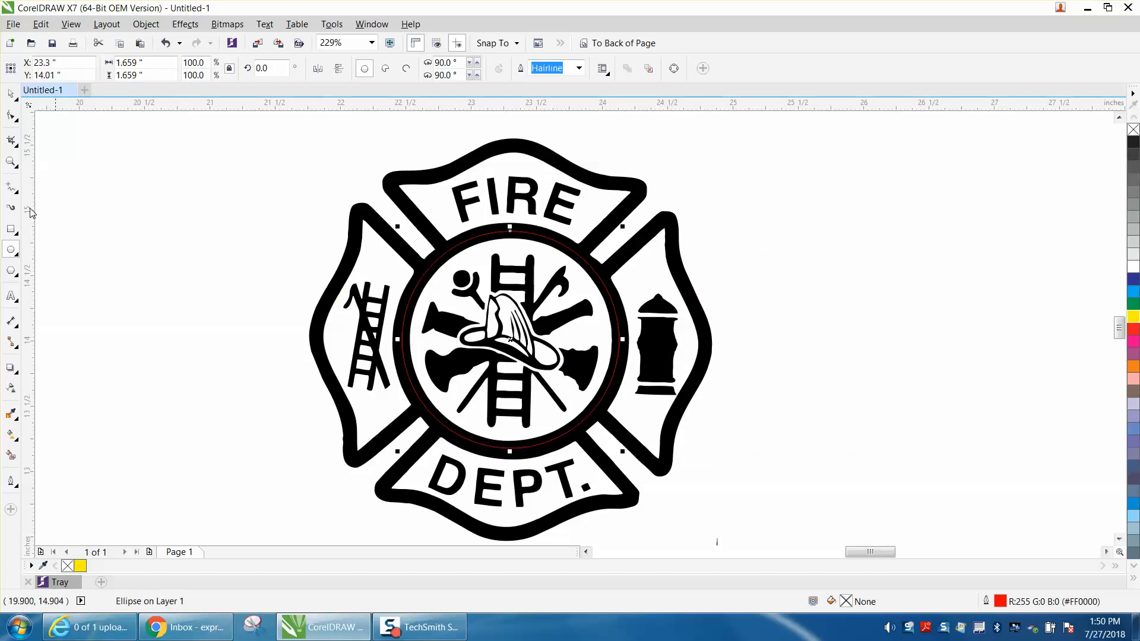
Step: Enlarge the circle to about 2.01 inches across and centre it around the emblem's central ring
left_click(10, 95)
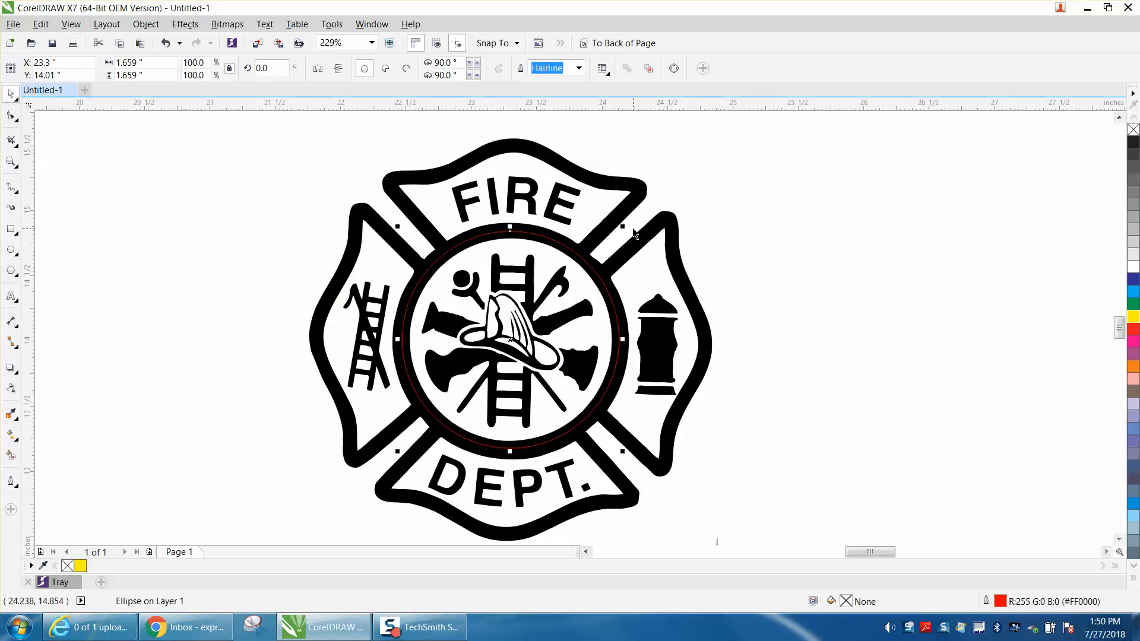
left_click_drag(622, 227, 651, 220)
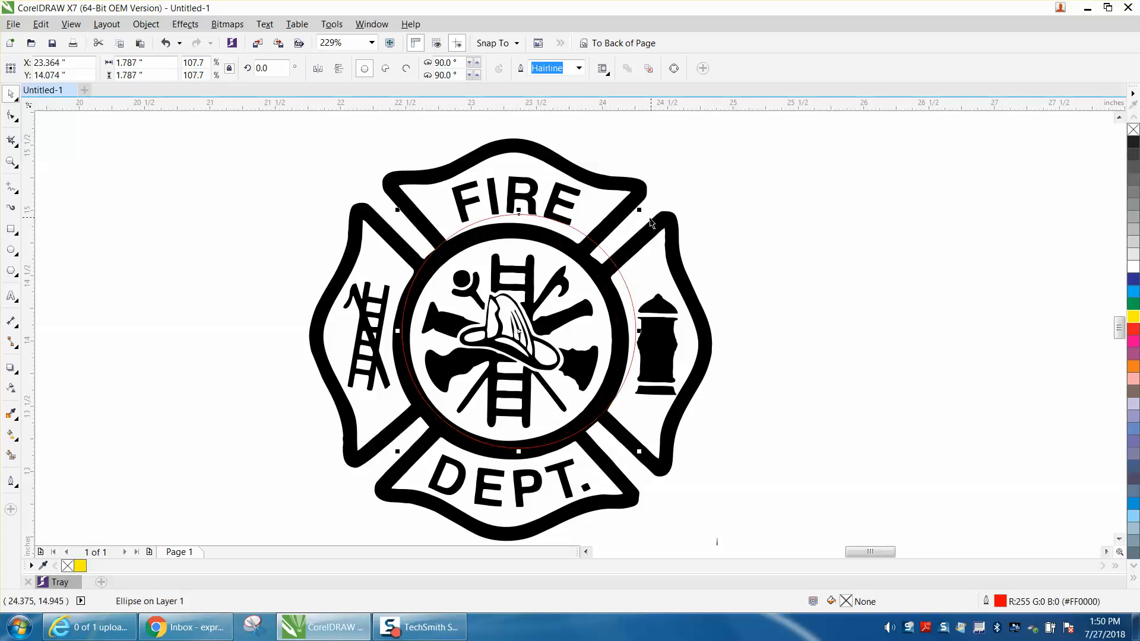
left_click_drag(521, 330, 511, 339)
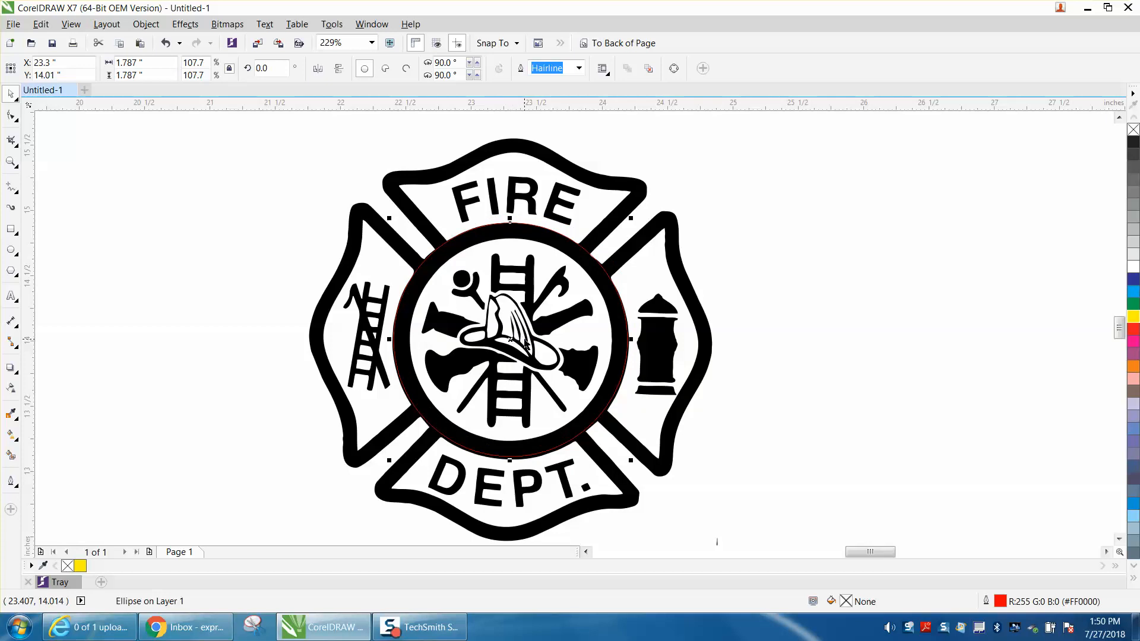
left_click_drag(630, 220, 646, 217)
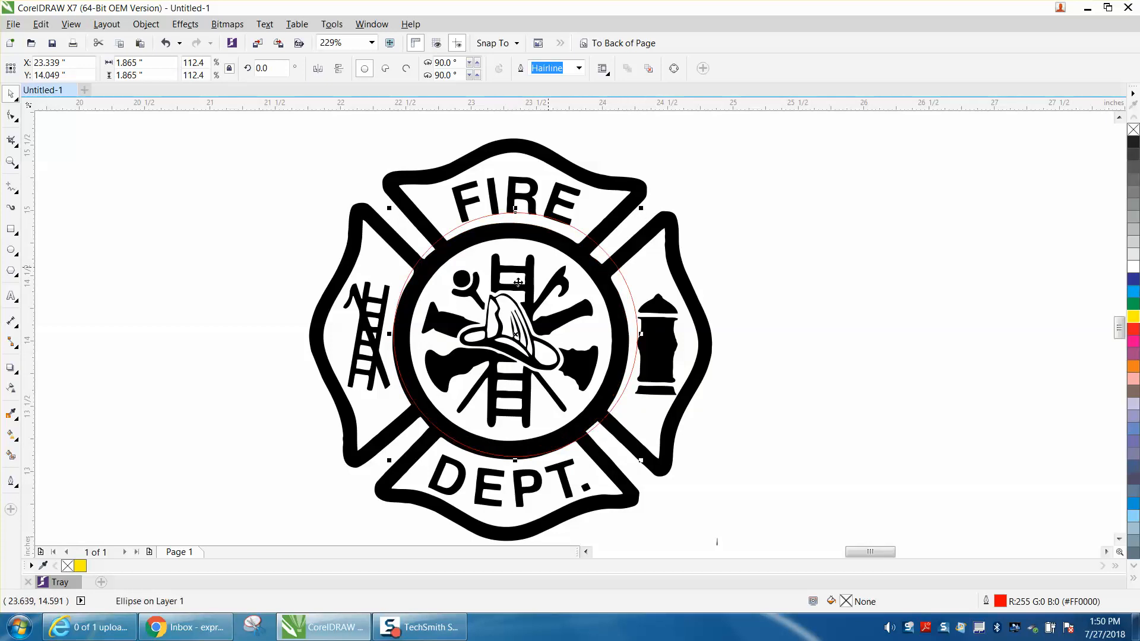
left_click_drag(508, 333, 514, 343)
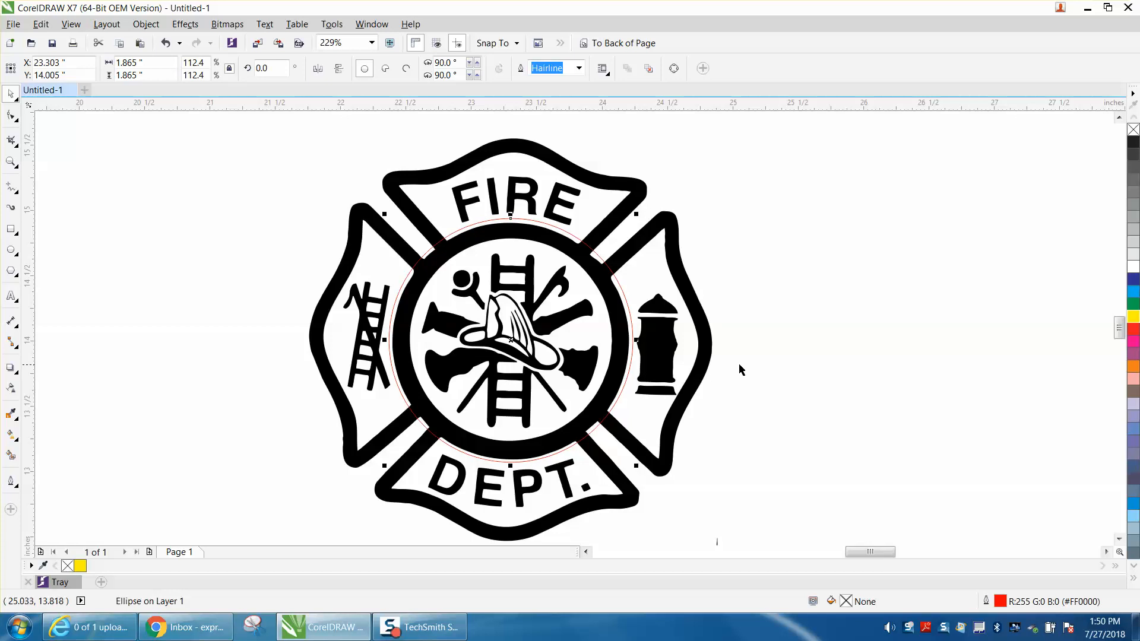
left_click_drag(637, 216, 670, 196)
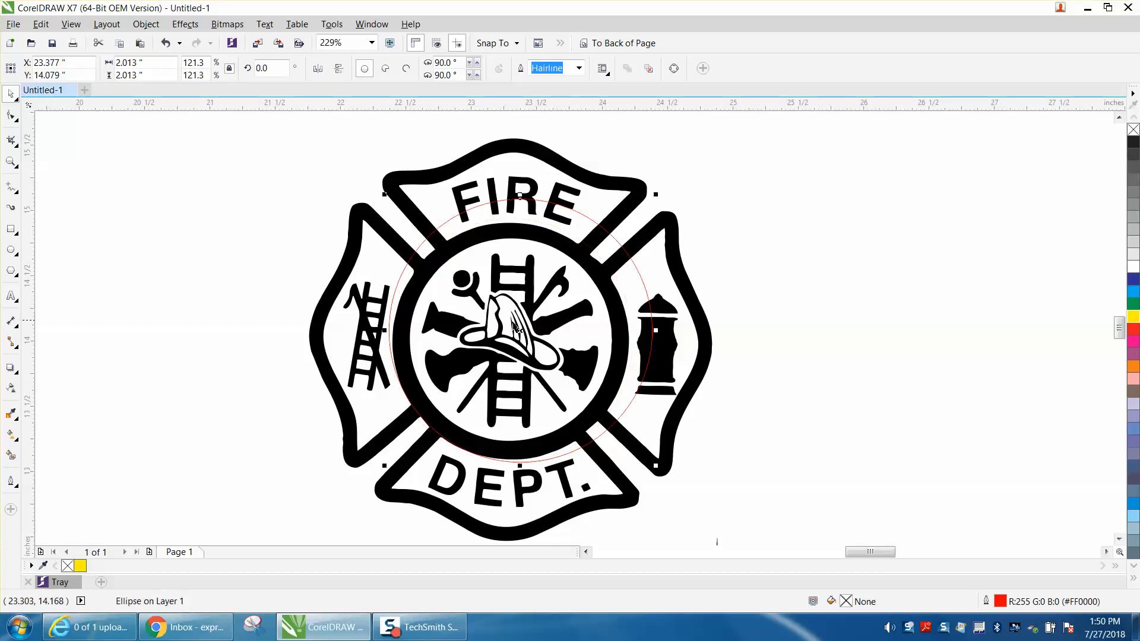
left_click_drag(520, 331, 509, 334)
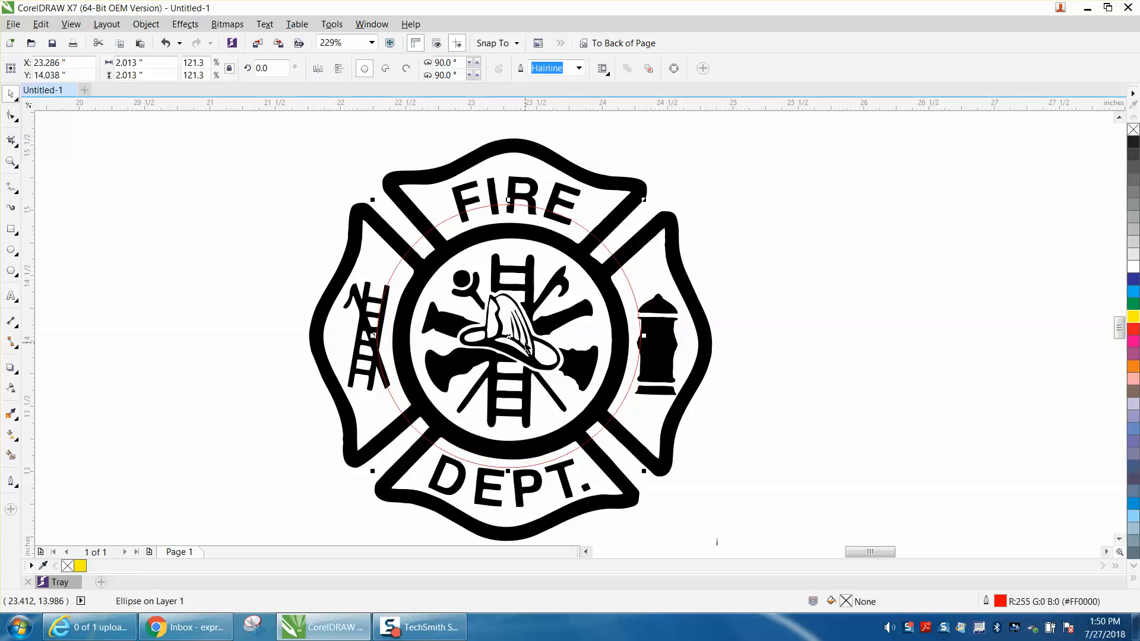
key("Down")
key("Down")
key("Down")
key("Down")
key("Down")
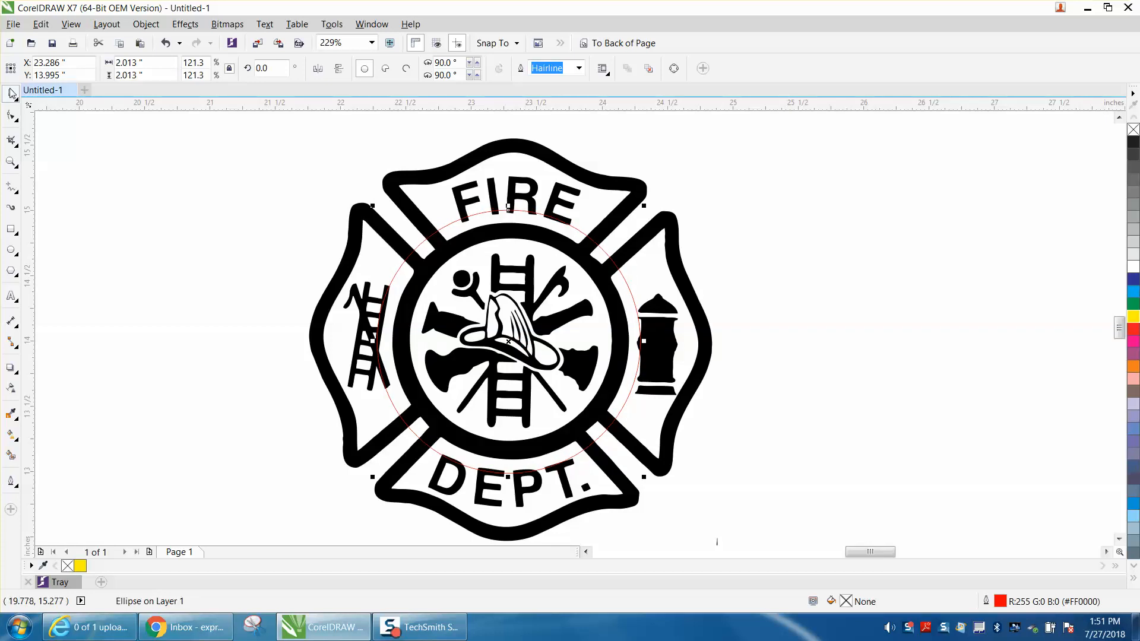
left_click(176, 241)
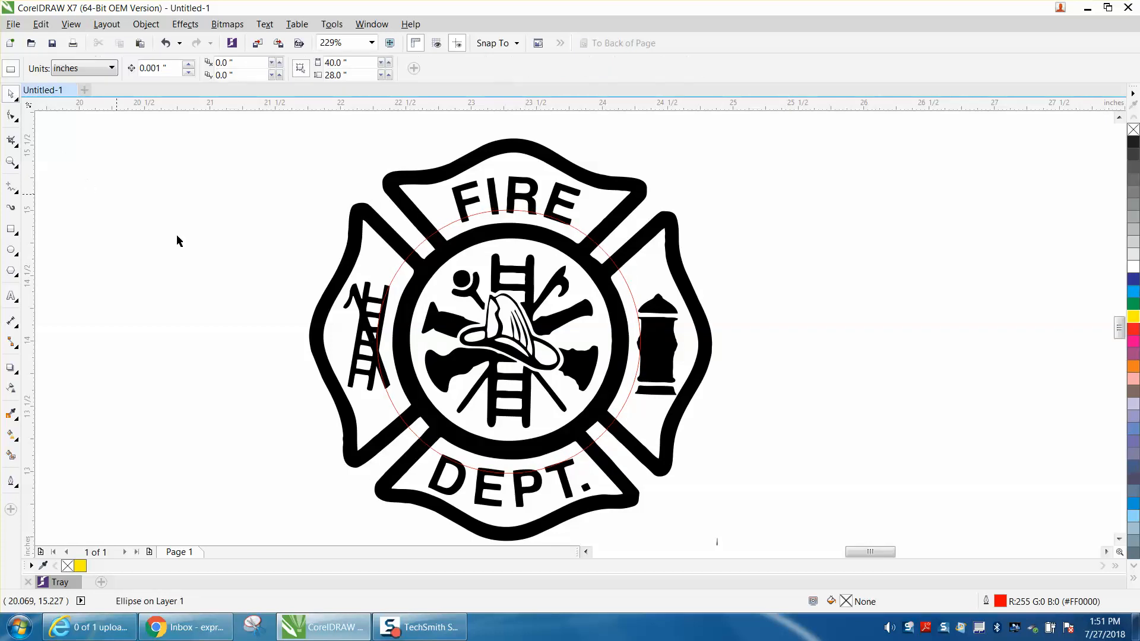
Step: Delete the letters and period of DEPT. from the emblem's lower section
left_click(460, 474)
key("Delete")
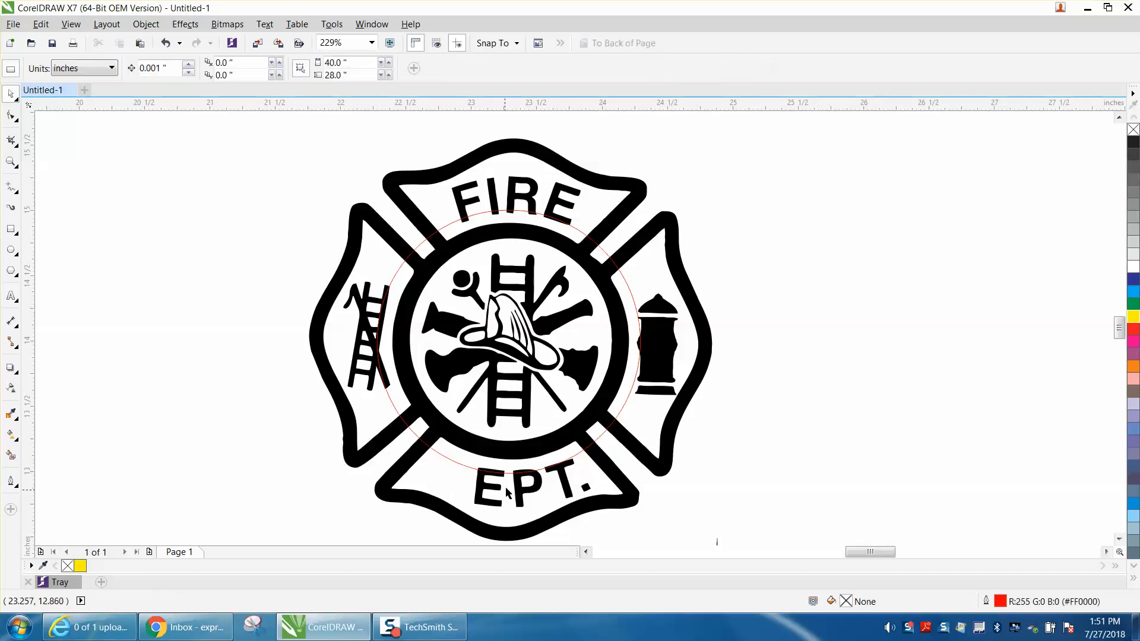
left_click(506, 491)
key("Delete")
left_click(521, 497)
key("Delete")
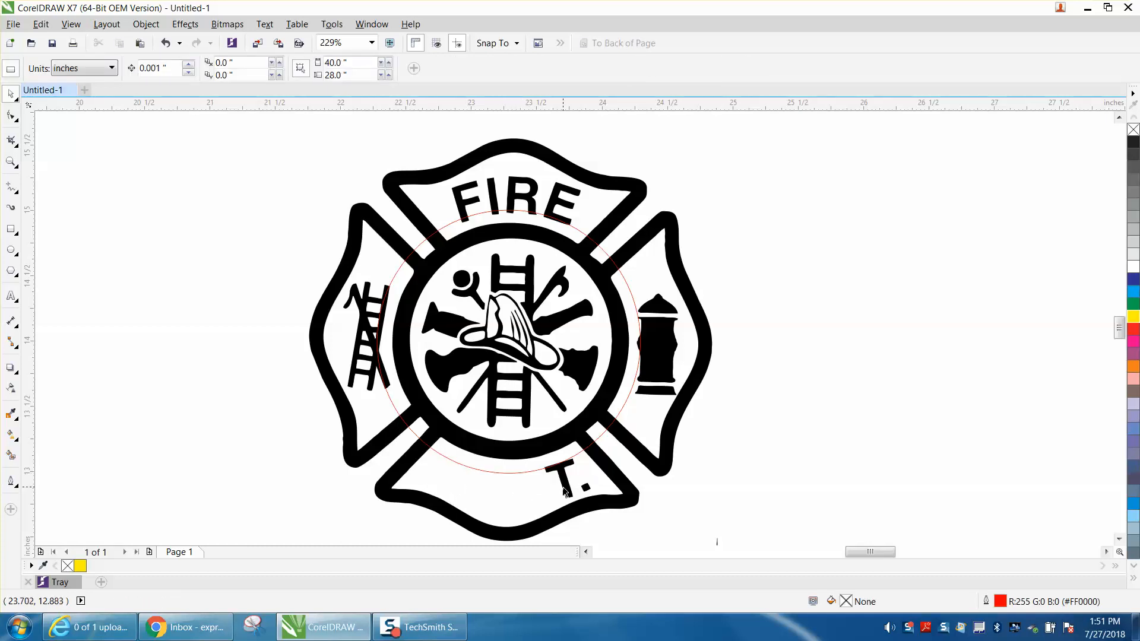
left_click(564, 492)
key("Delete")
left_click(586, 490)
key("Delete")
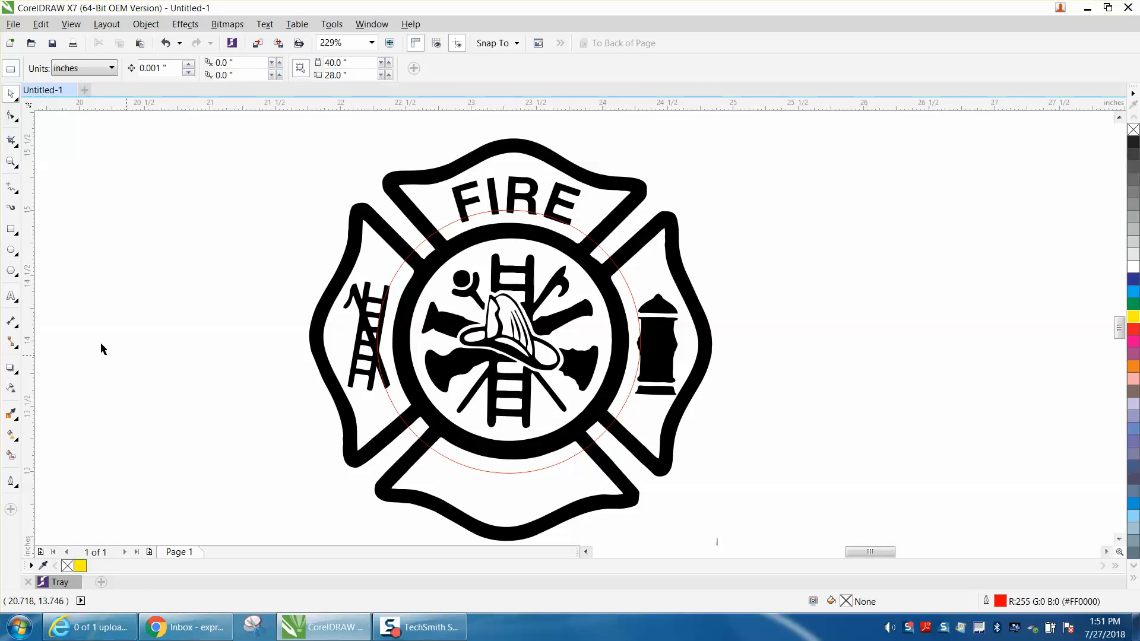
Step: Add the artistic text FIRE in capitals on the empty area to the left of the emblem
left_click(11, 296)
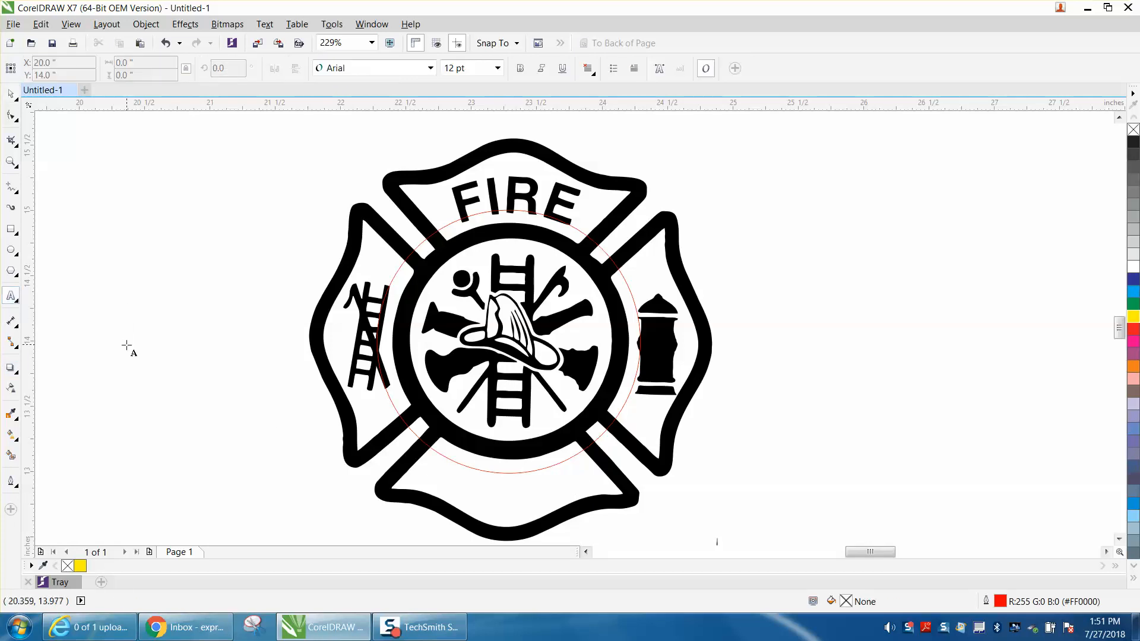
left_click(128, 343)
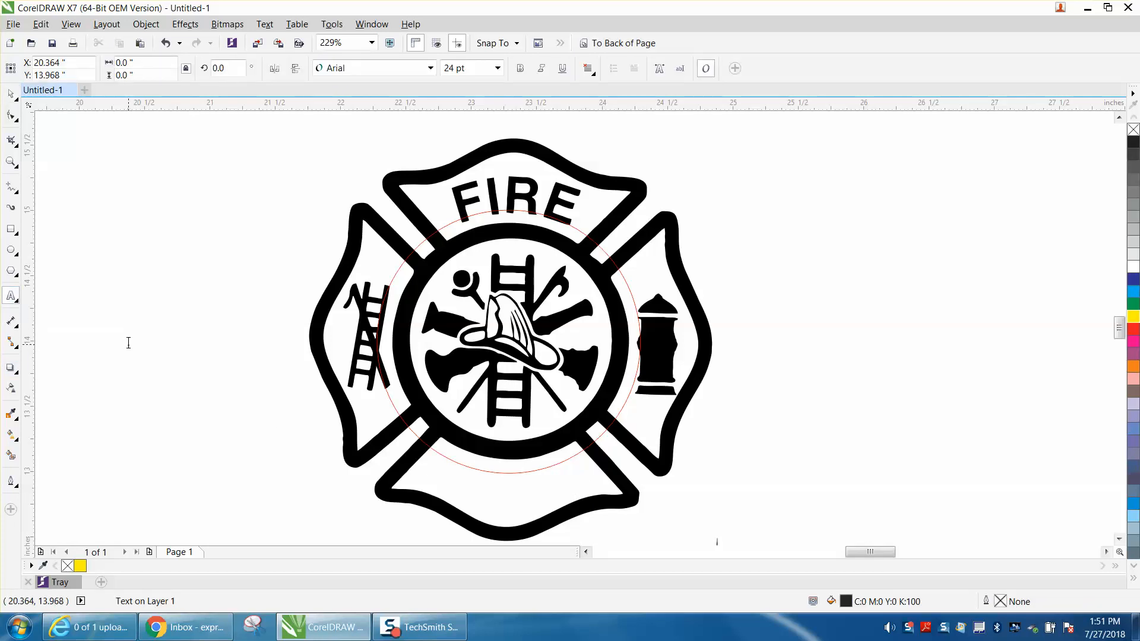
type("fire")
key("BackSpace")
key("BackSpace")
key("BackSpace")
key("BackSpace")
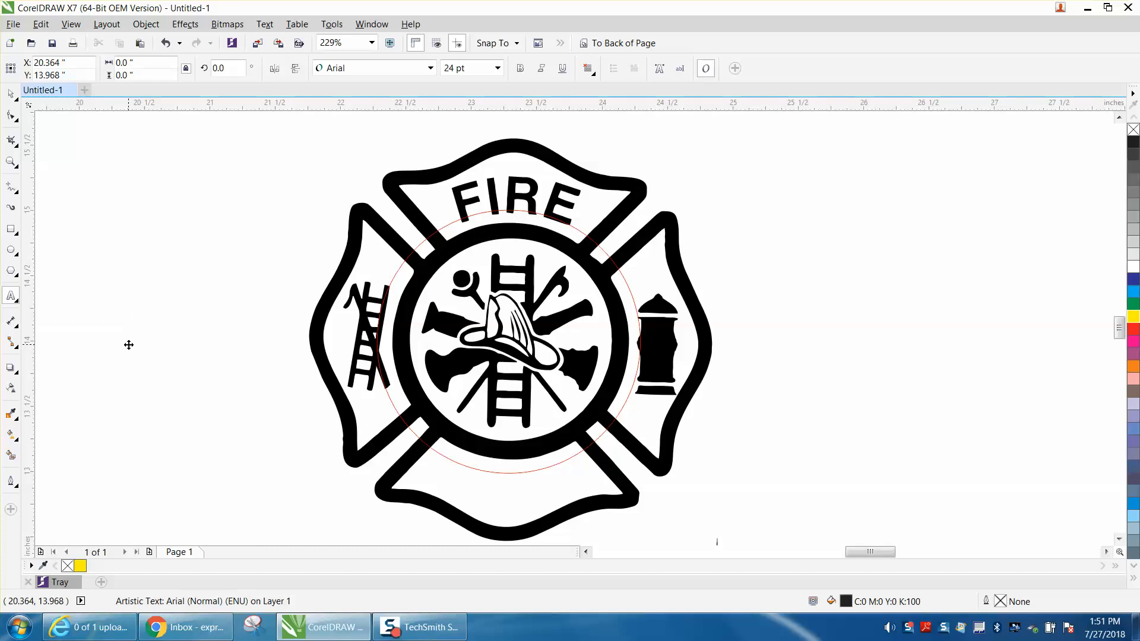
type("FIRE")
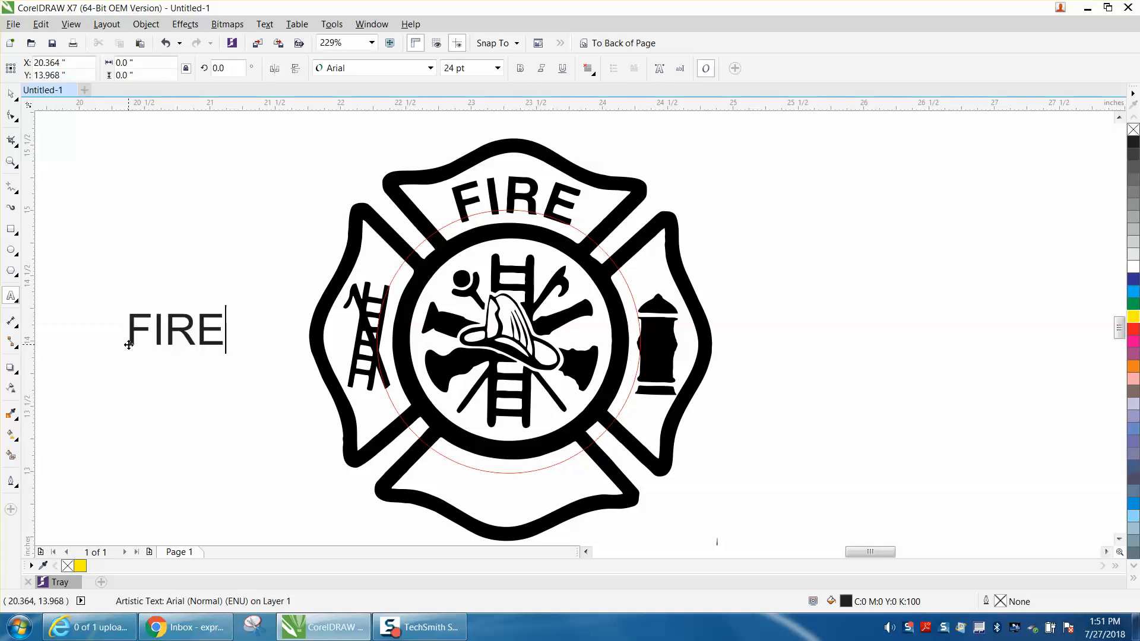
key("Escape")
Step: Make the new FIRE text bold and enlarge it to about 31.8 pt
left_click(11, 94)
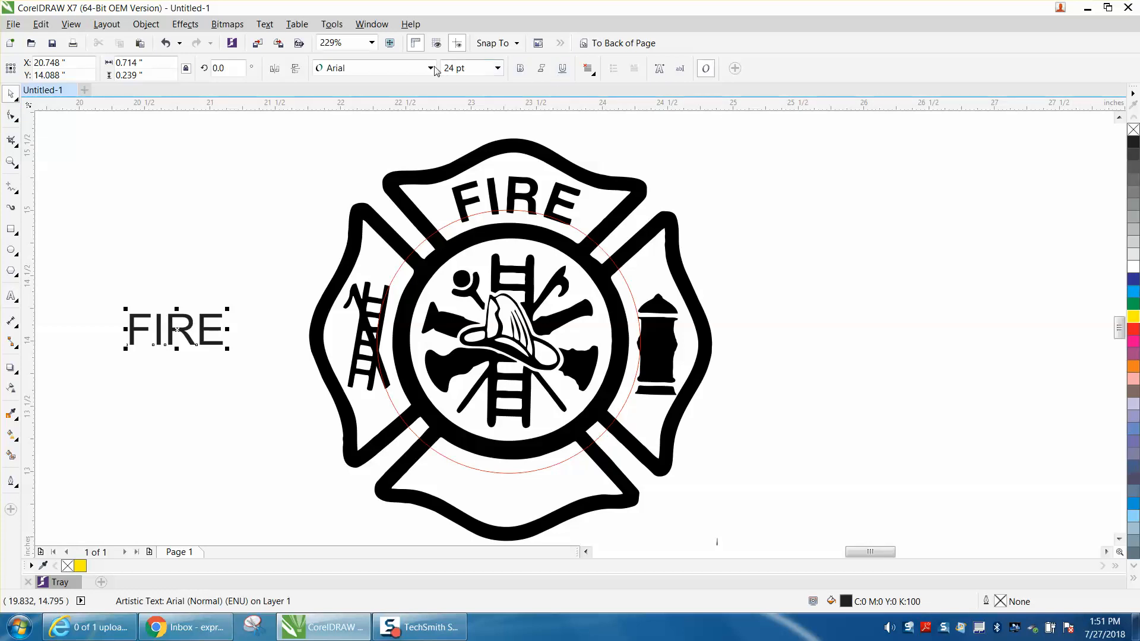
left_click(522, 69)
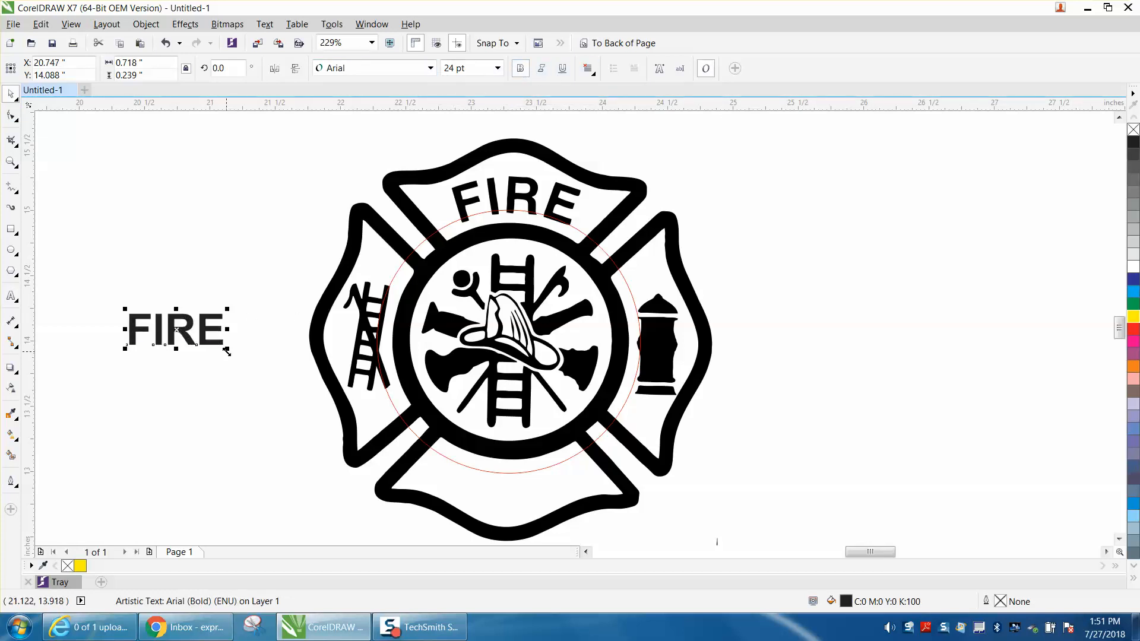
left_click_drag(232, 349, 259, 359)
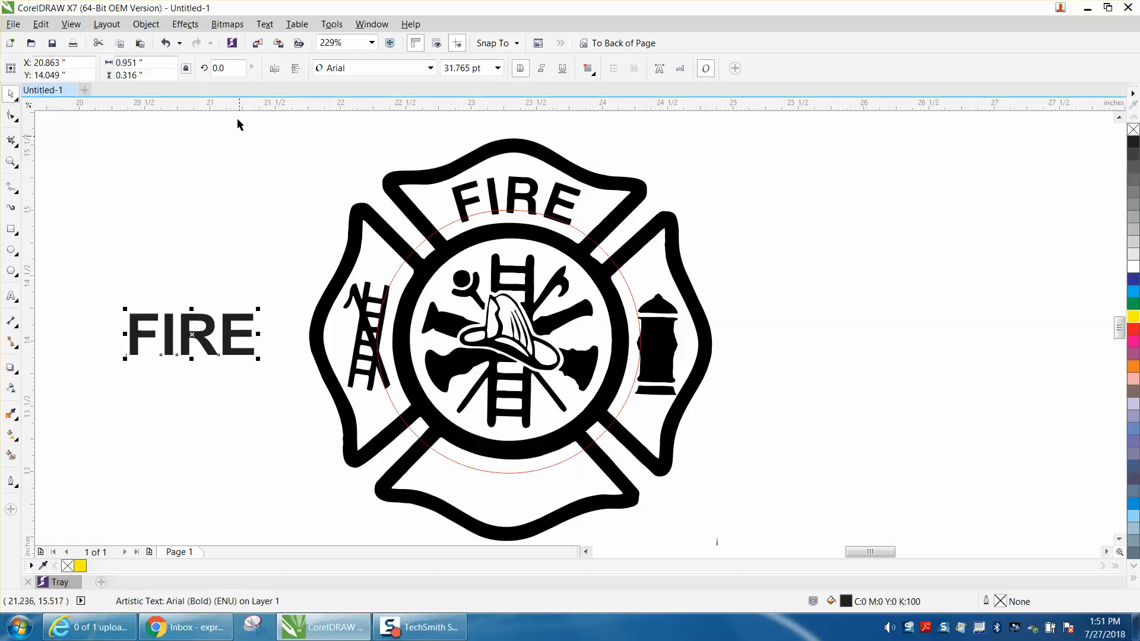
Step: Try fitting the new FIRE text to the lower arc of the circle around the emblem's ring
left_click(265, 24)
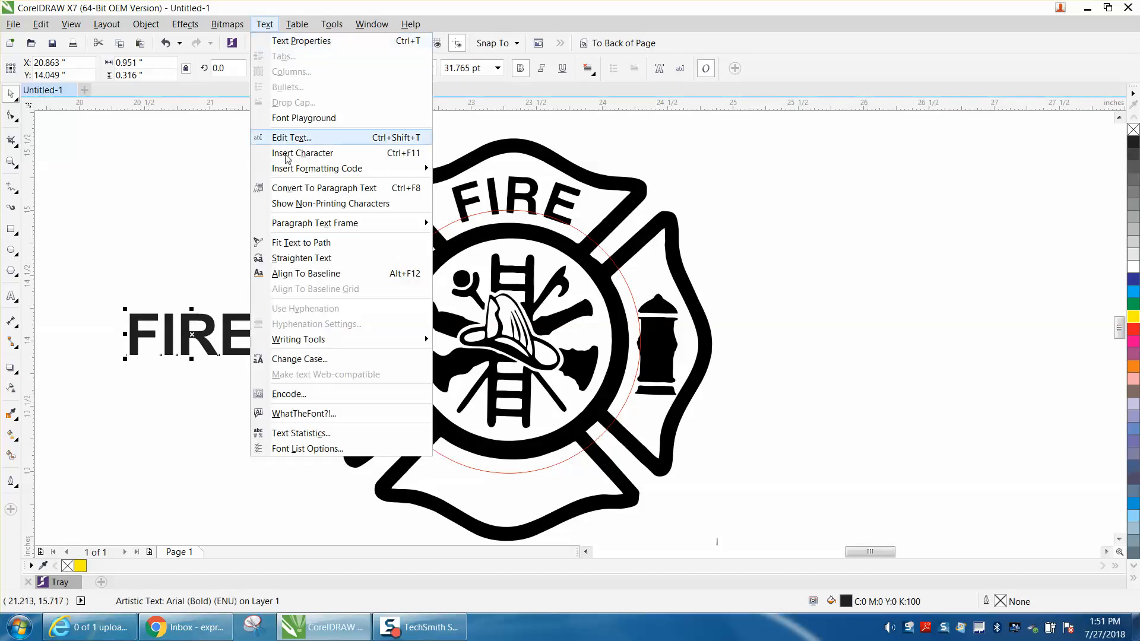
left_click(301, 242)
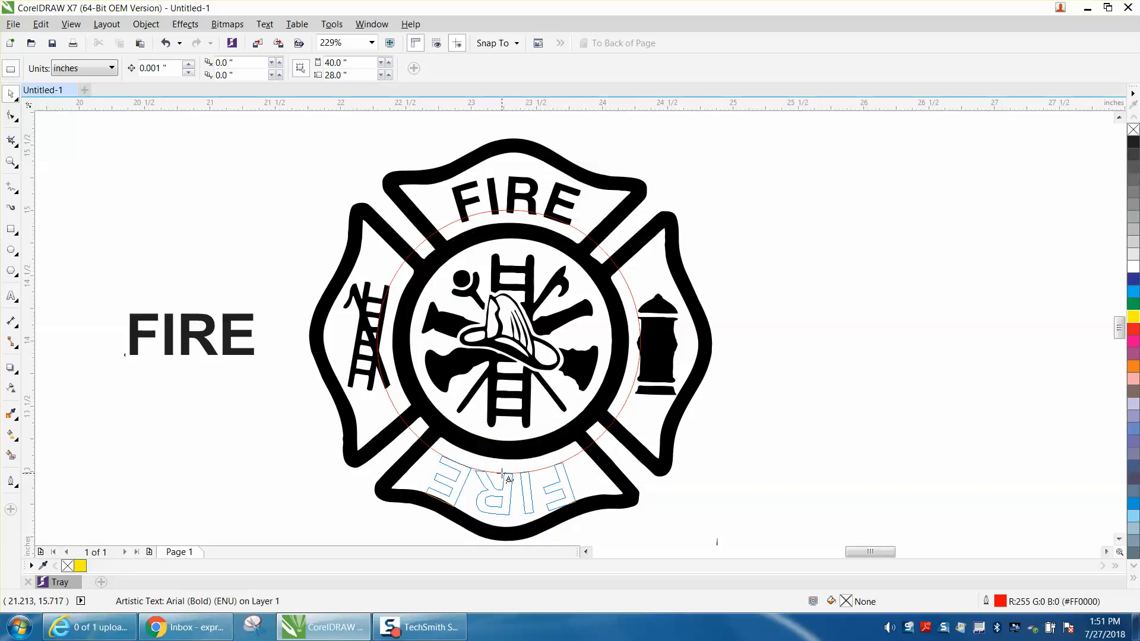
left_click(506, 477)
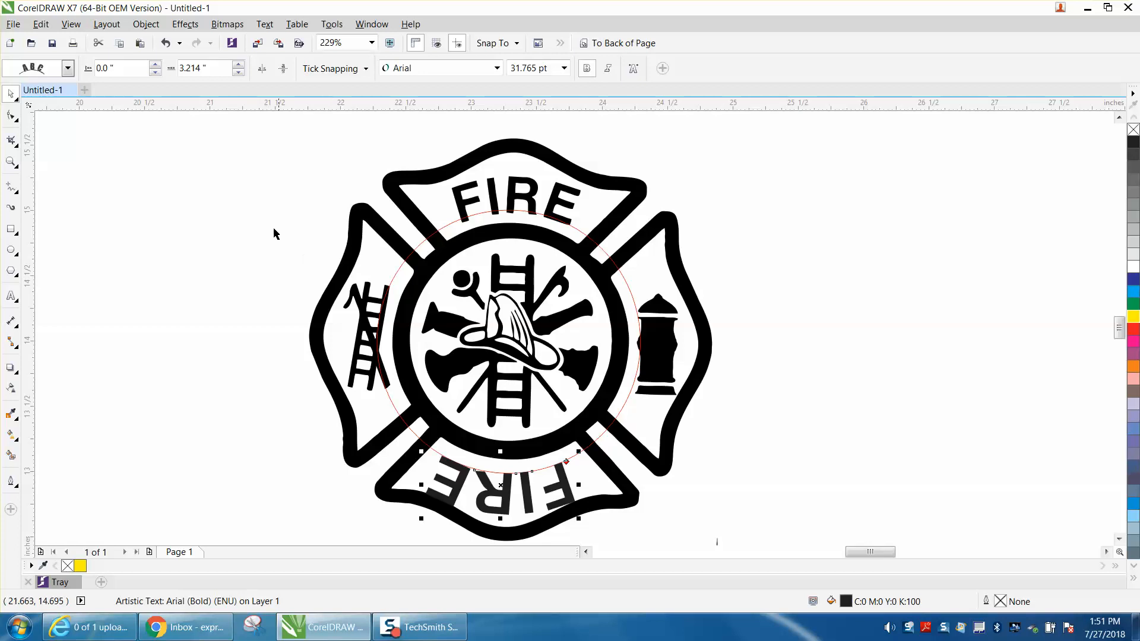
left_click(166, 42)
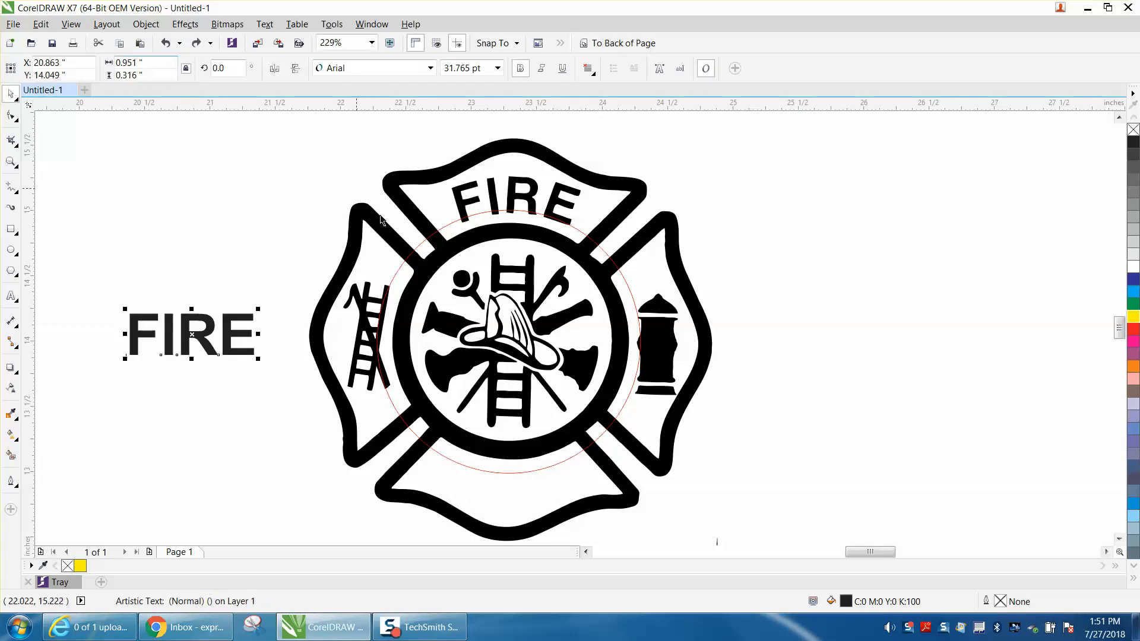
Step: Set the nudge distance to 4 inches and nudge the circle once to the right, clear of the emblem
left_click(450, 225)
left_click(326, 154)
left_click_drag(177, 69, 136, 69)
type("4")
left_click(426, 243)
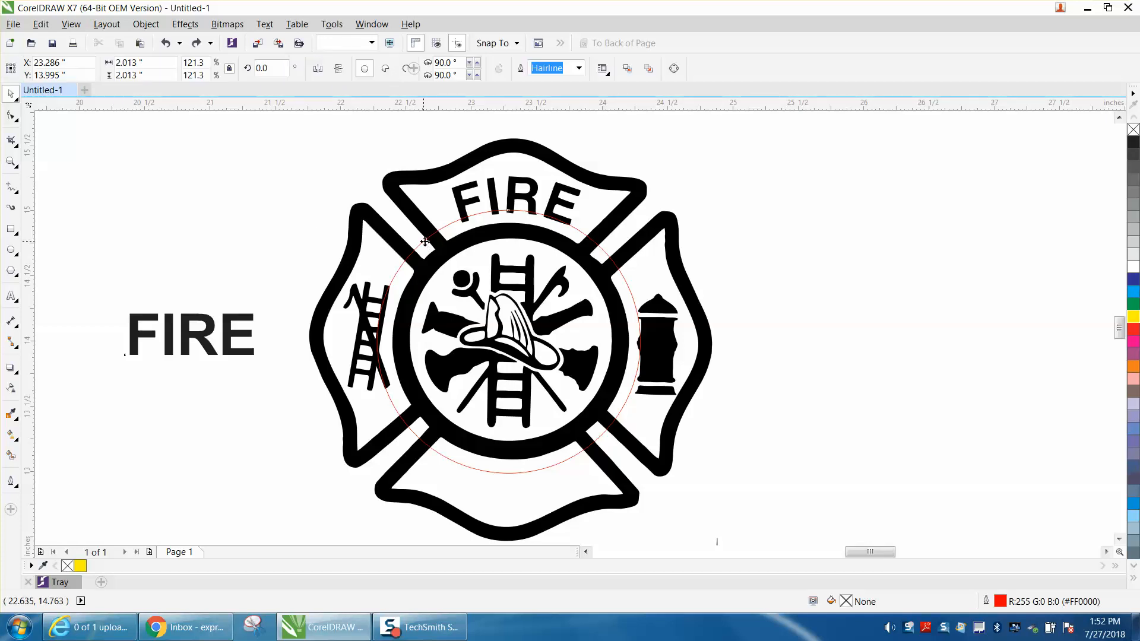
key("Right")
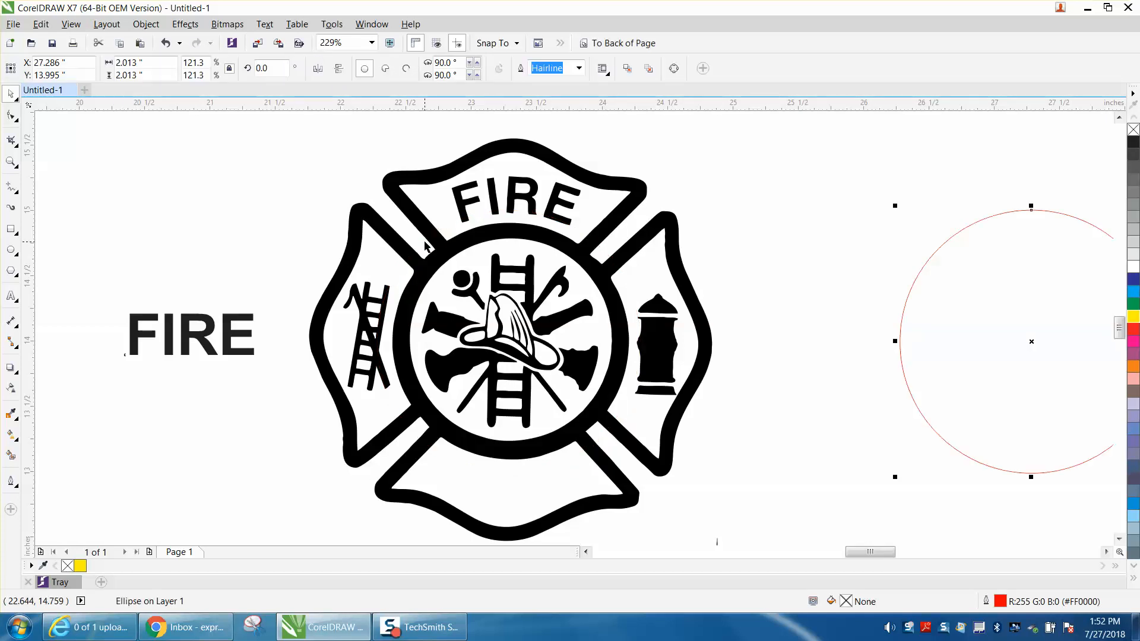
Step: Move the new FIRE text to the space between the emblem and the circle, near the circle's lower edge
left_click(239, 325)
left_click_drag(215, 321, 800, 405)
left_click_drag(186, 325, 825, 474)
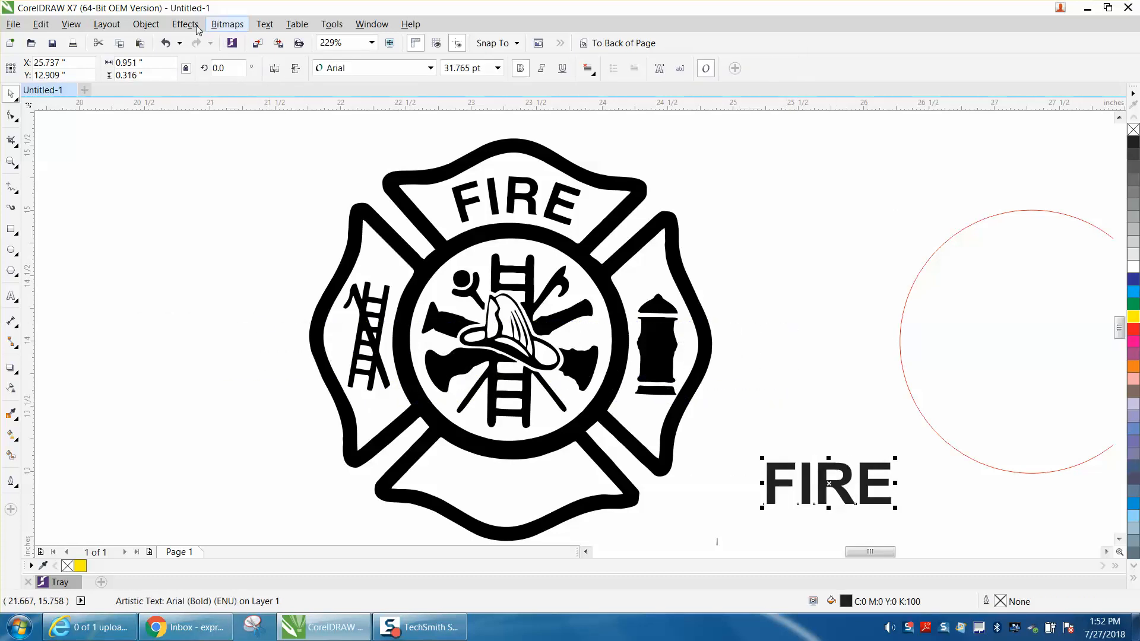
Step: Fit the FIRE text to the circle's lower arc and mirror it horizontally and vertically so it reads upright inside
left_click(265, 24)
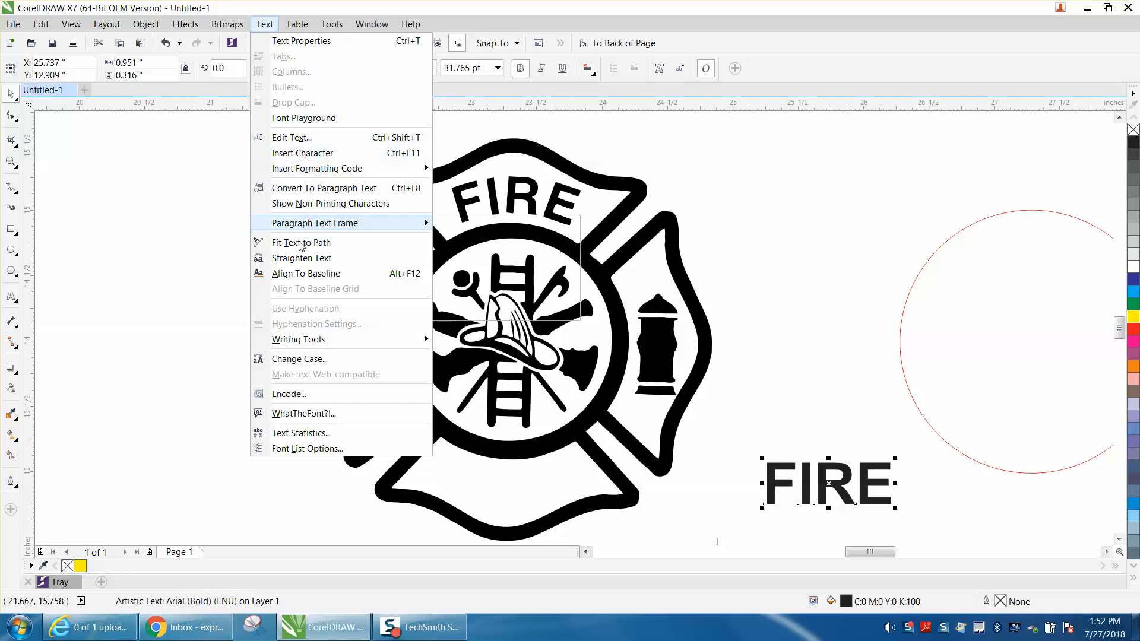
left_click(300, 242)
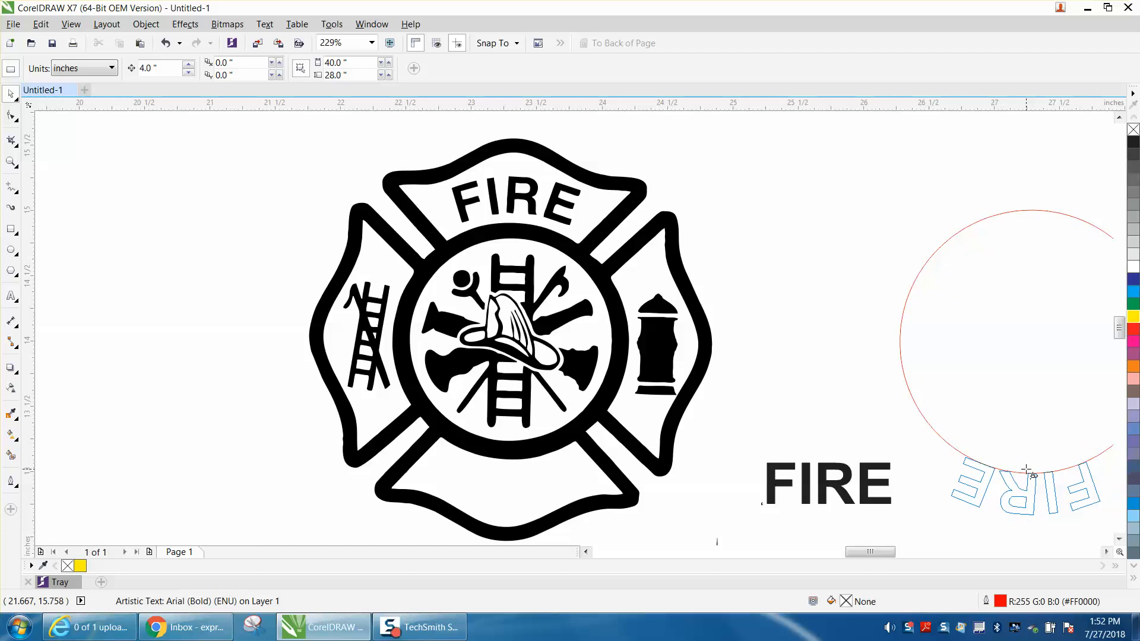
left_click(1027, 470)
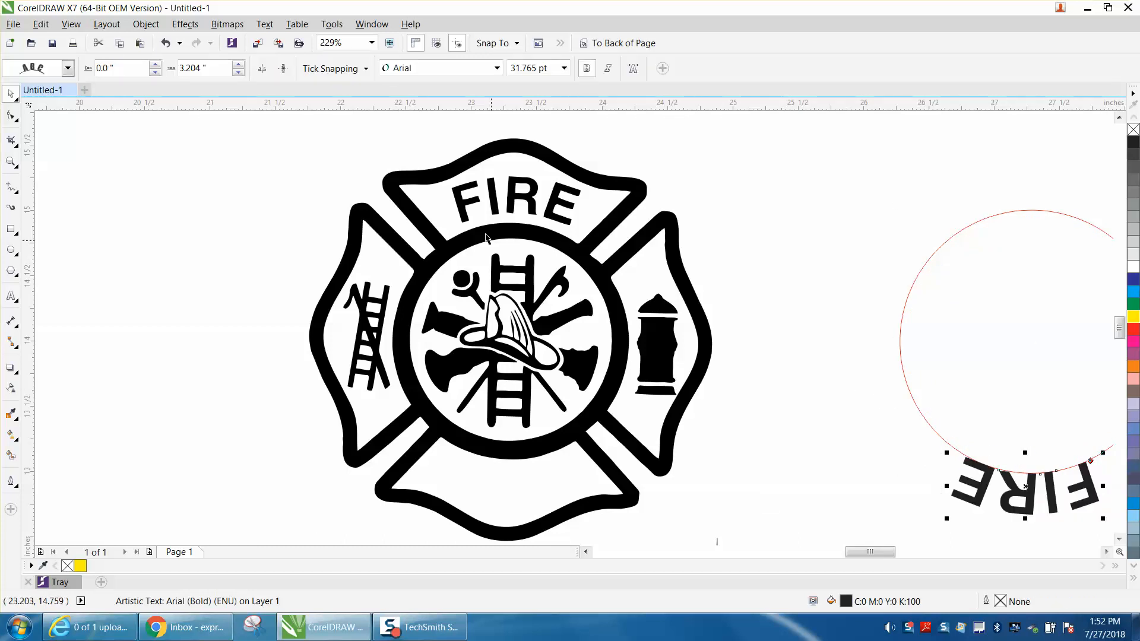
left_click(262, 70)
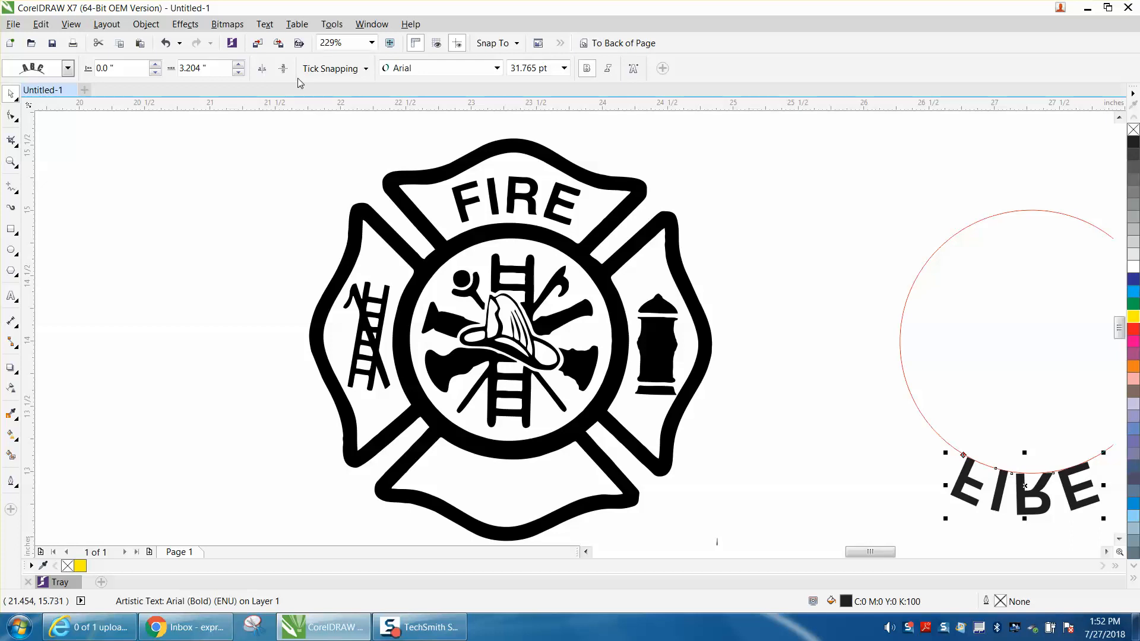
left_click(285, 69)
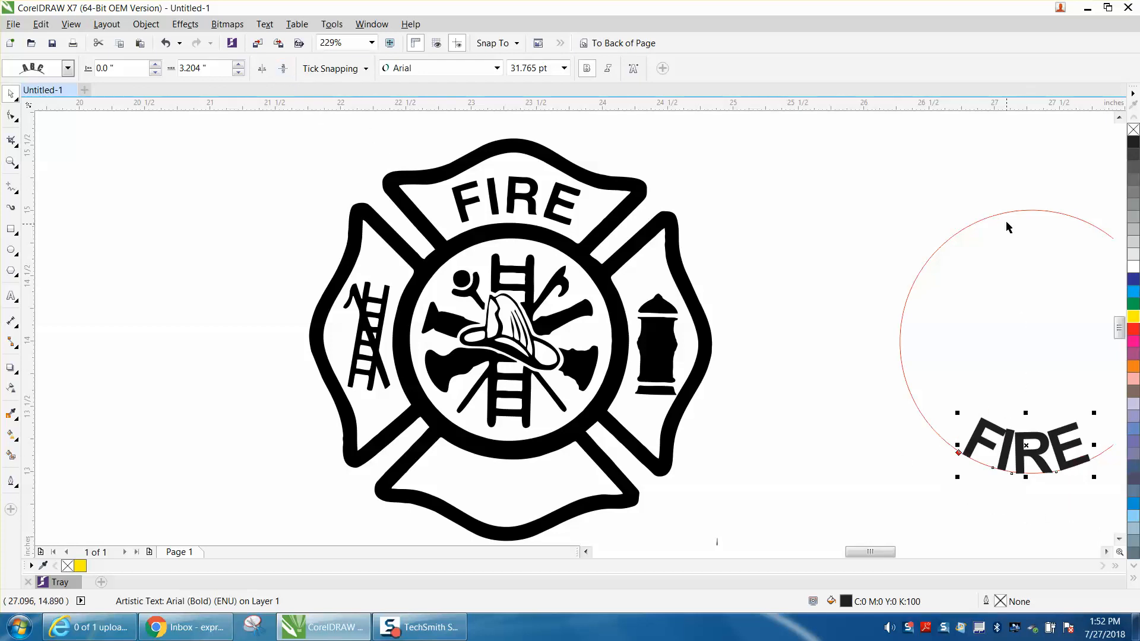
Step: Move the circle with its FIRE text closer to the emblem and widen the spacing between the text's letters
left_click_drag(1008, 226, 848, 224)
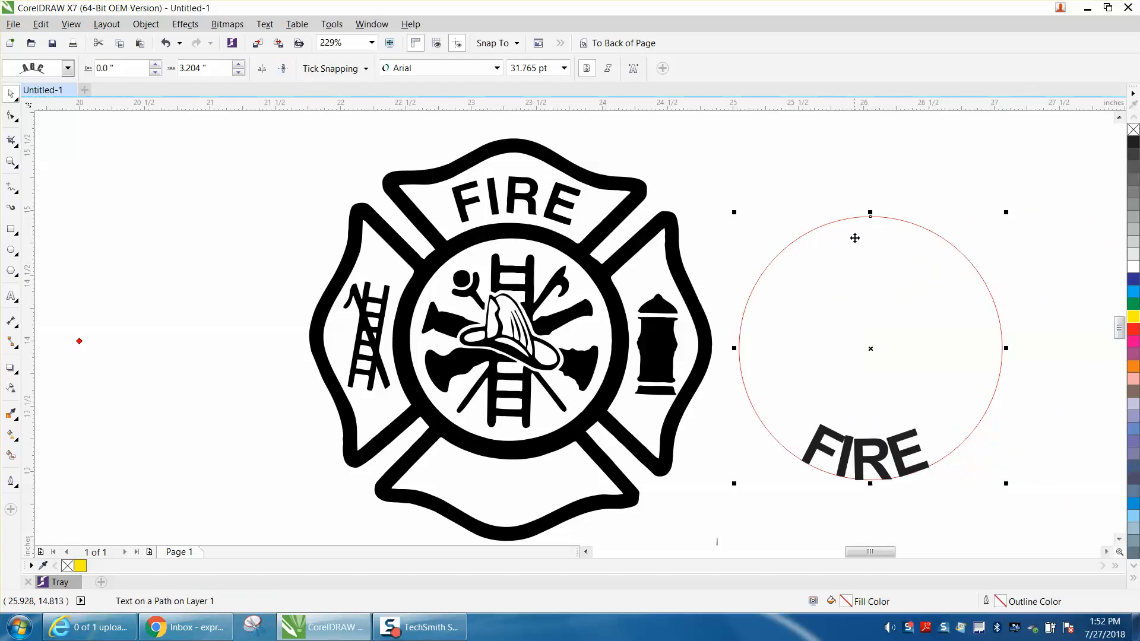
left_click(17, 121)
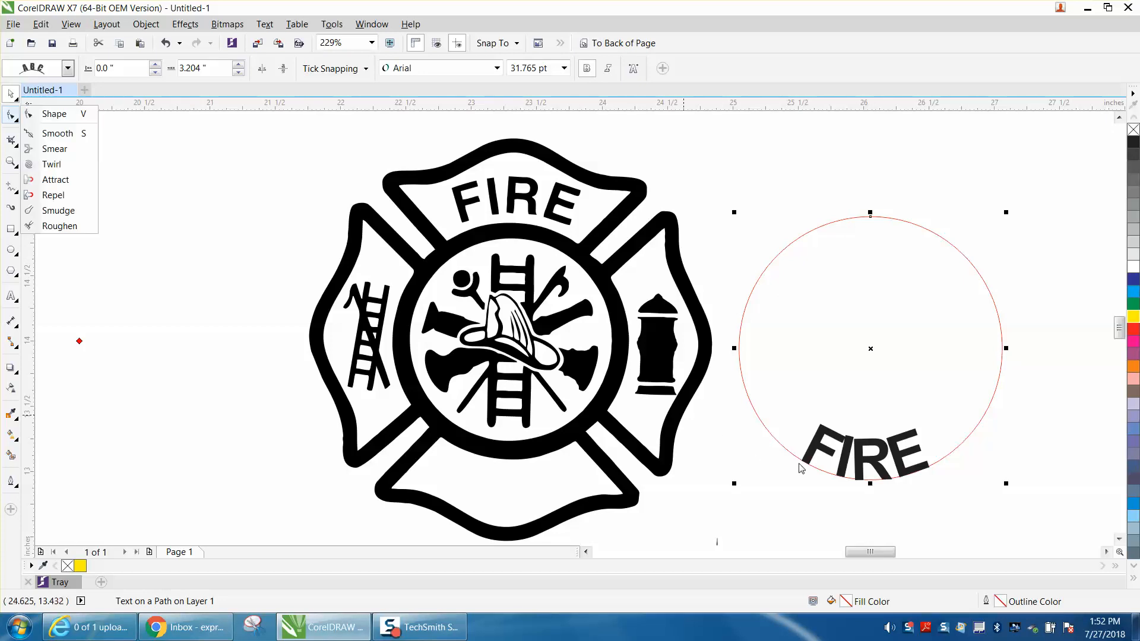
left_click(60, 117)
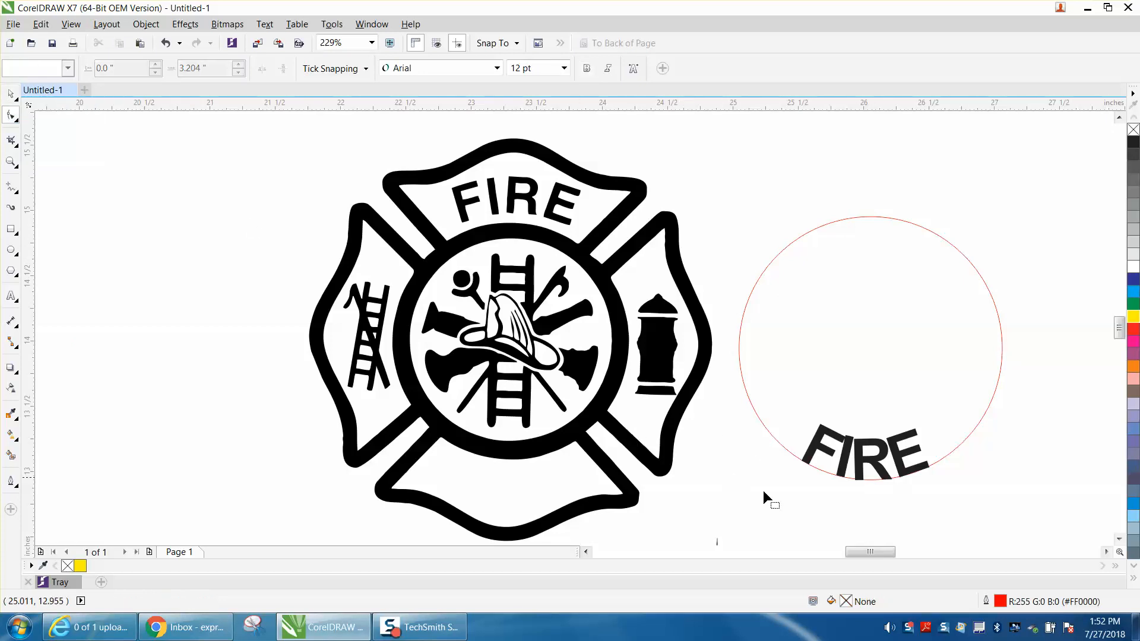
left_click(825, 460)
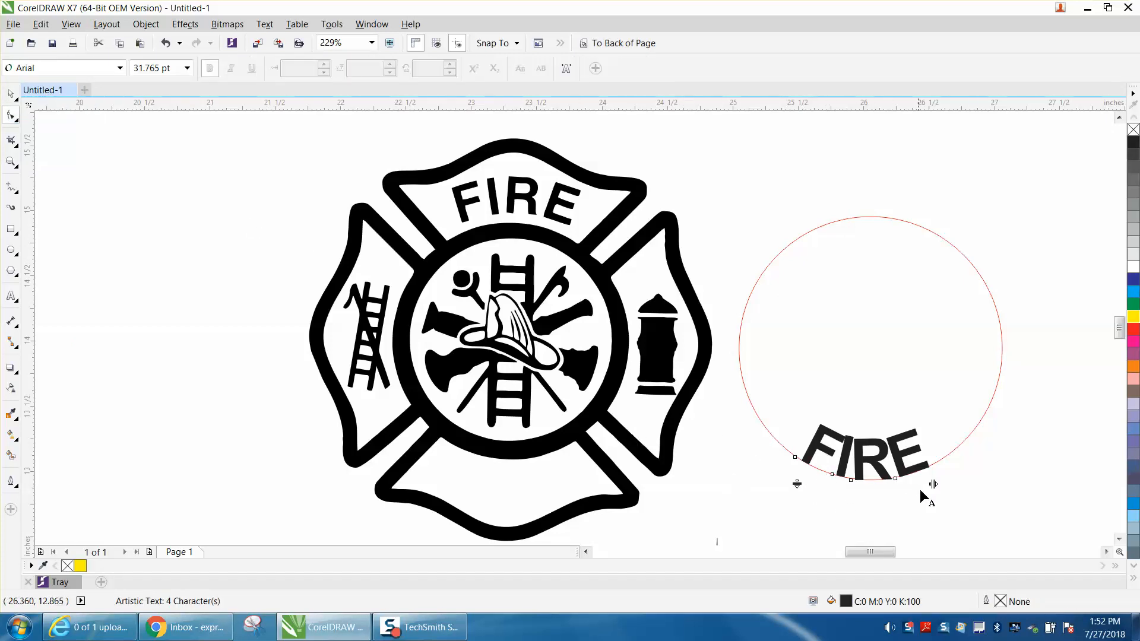
left_click_drag(933, 484, 957, 480)
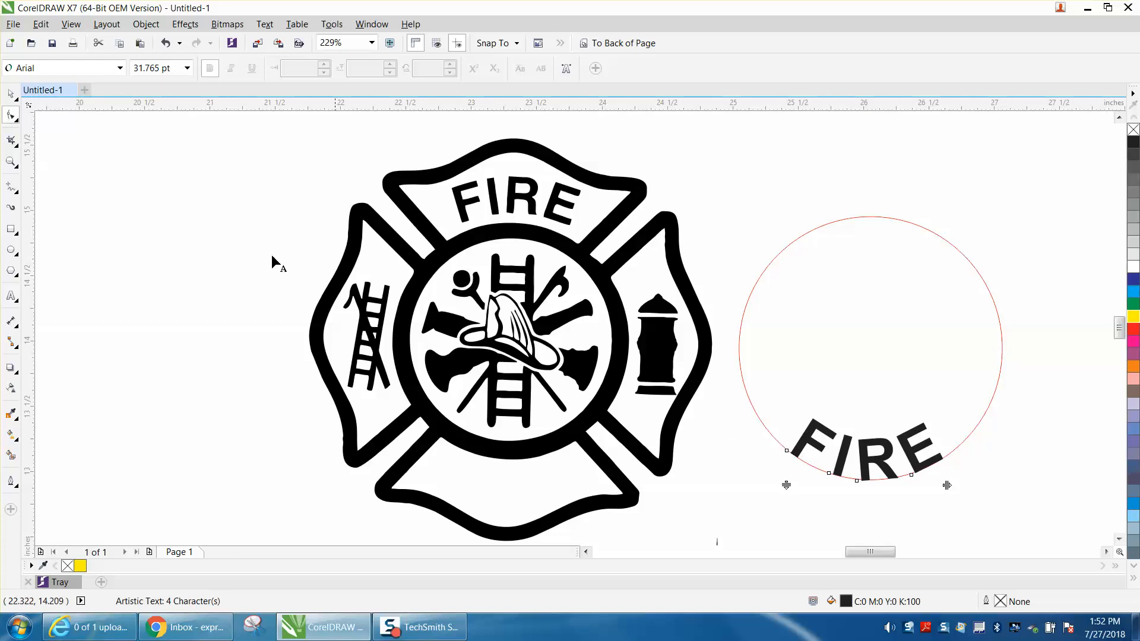
left_click(12, 96)
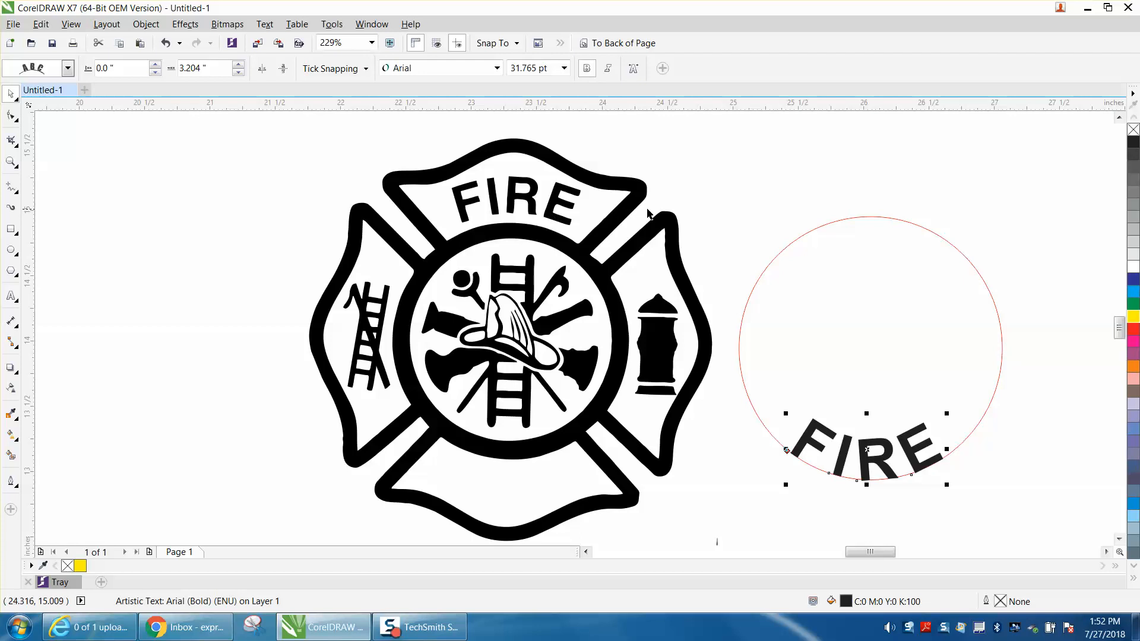
Step: Try nudging the circle and its text 4 inches left onto the emblem, and nudge them back
left_click(697, 209)
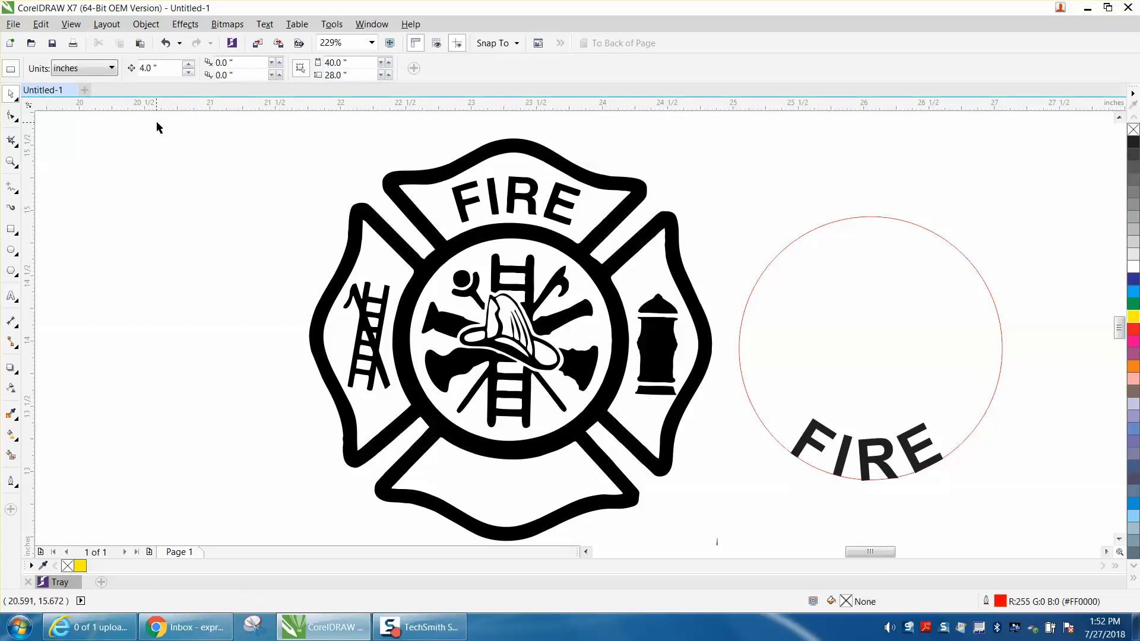
left_click(822, 427)
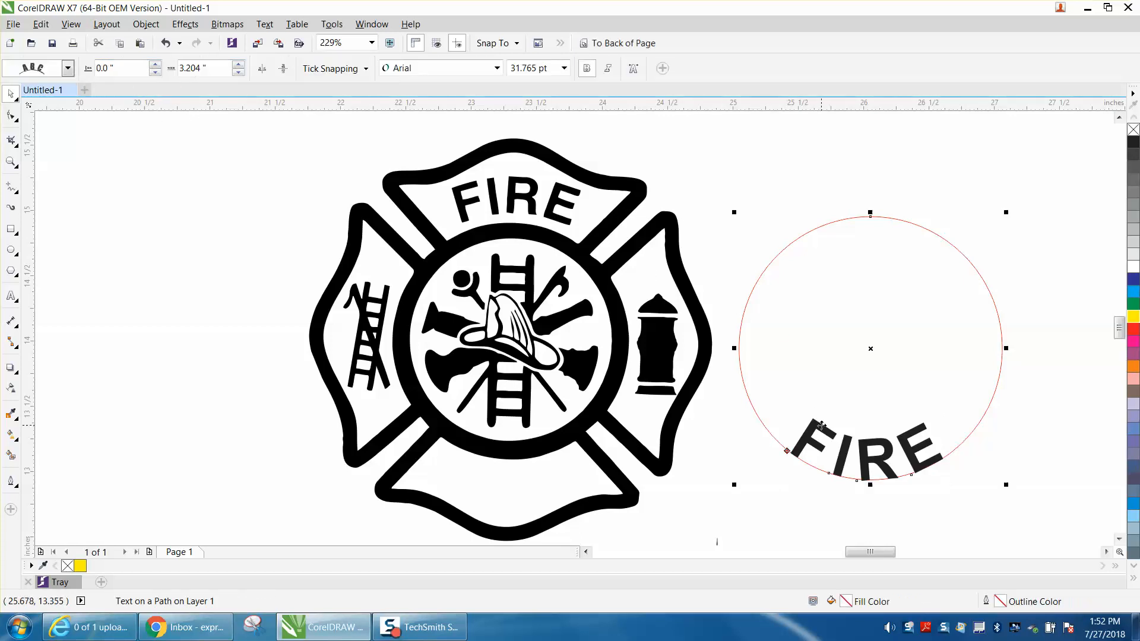
key("Left")
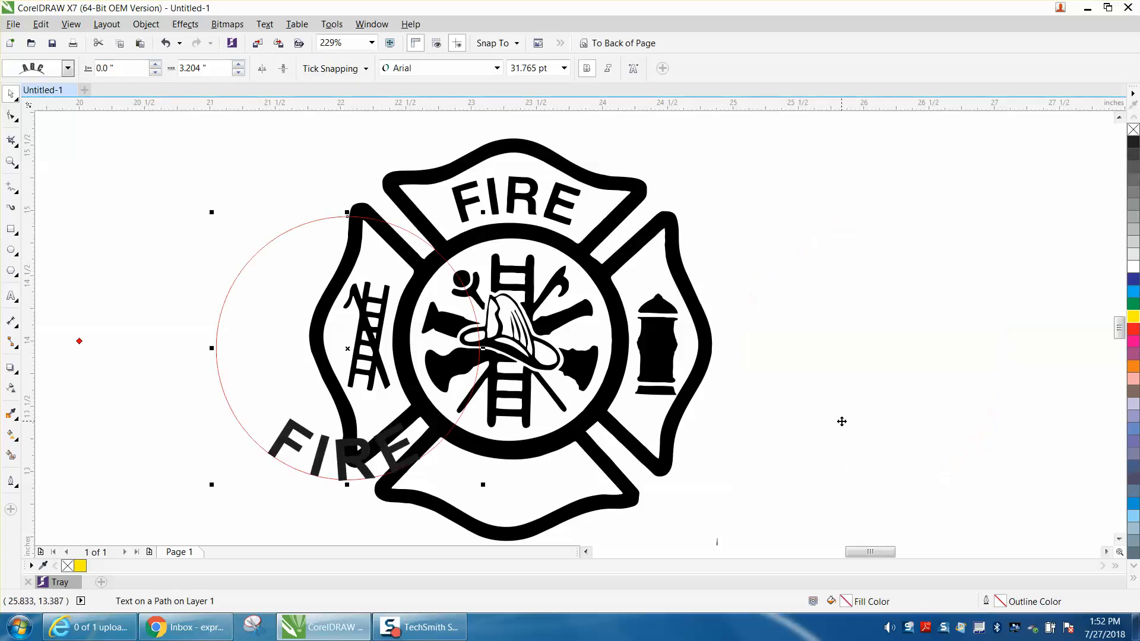
key("Right")
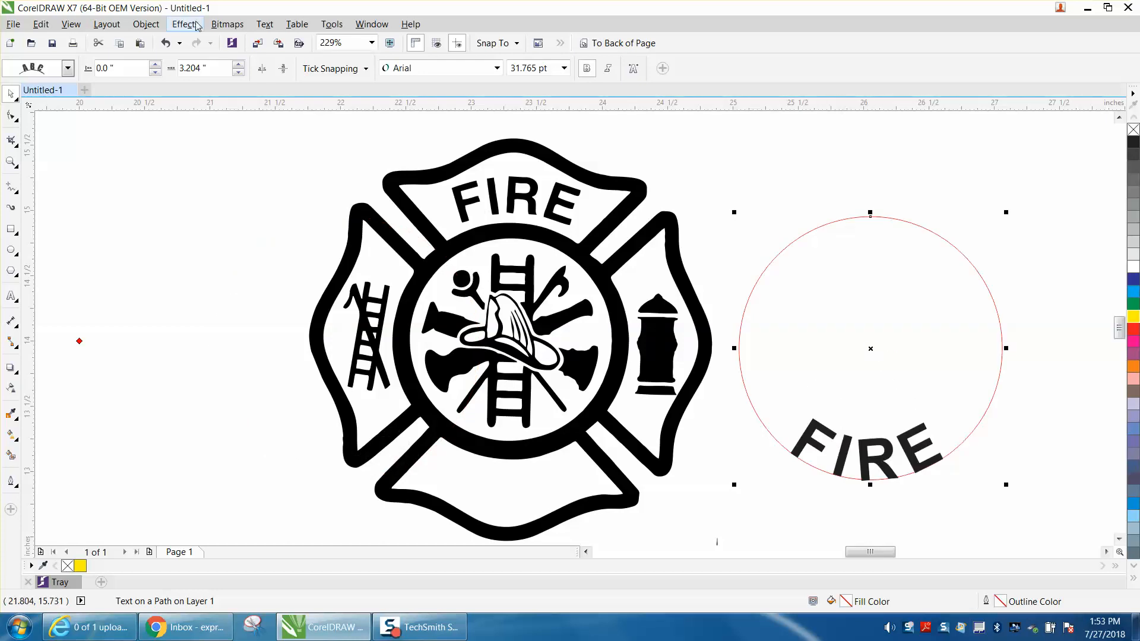
Step: Break the curved FIRE text apart from the circle and move it into the emblem's empty lower section
left_click(146, 24)
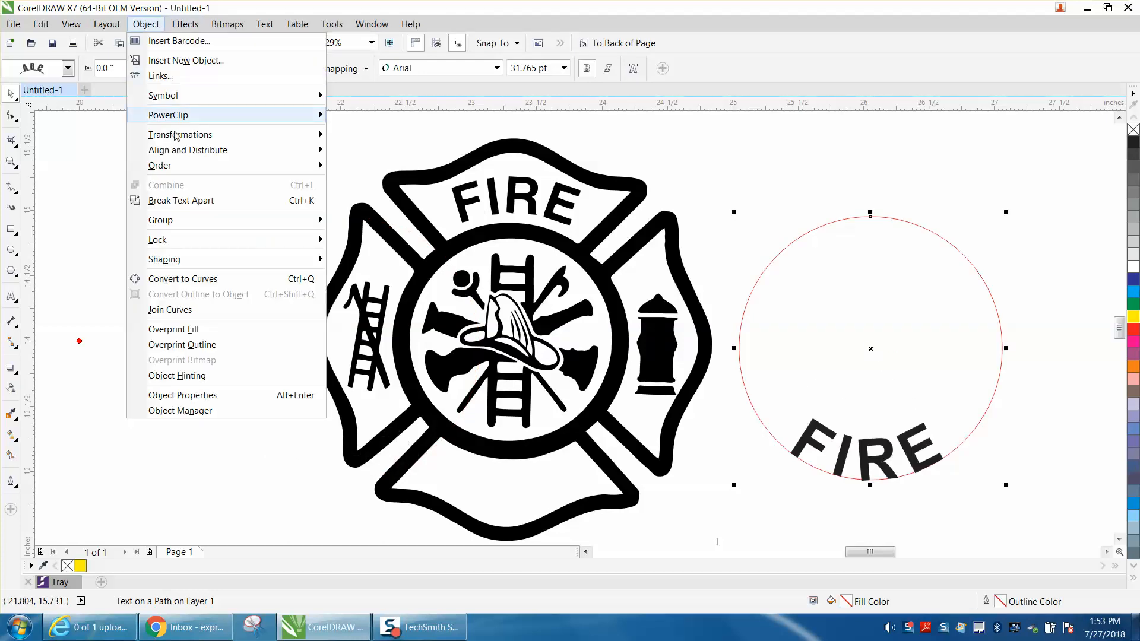
left_click(191, 198)
left_click(189, 199)
left_click_drag(850, 456, 502, 482)
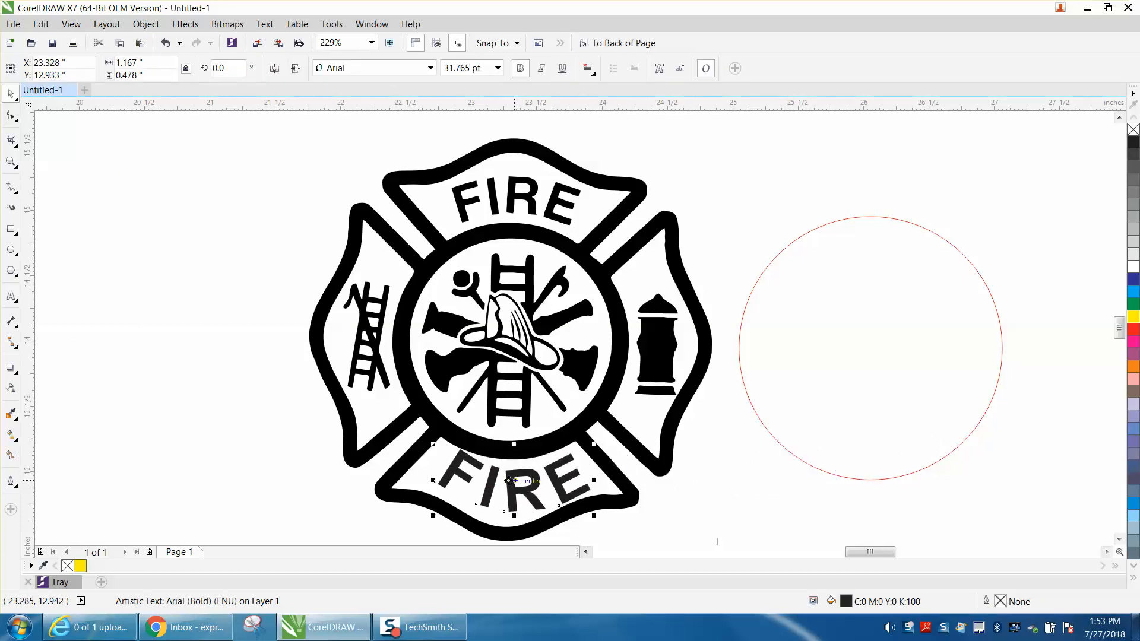
Step: Set the nudge distance to 0.001 inch and nudge the lower FIRE text slightly left
left_click(223, 238)
left_click_drag(144, 74, 125, 76)
type(".001")
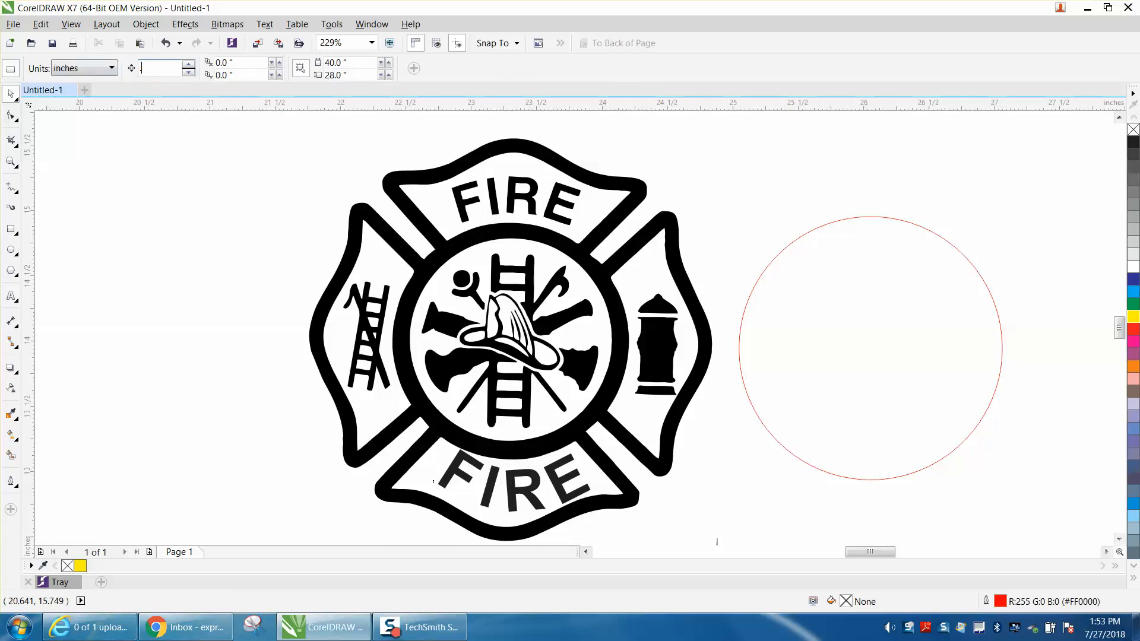
left_click(521, 472)
key("Left")
key("Left")
key("Left")
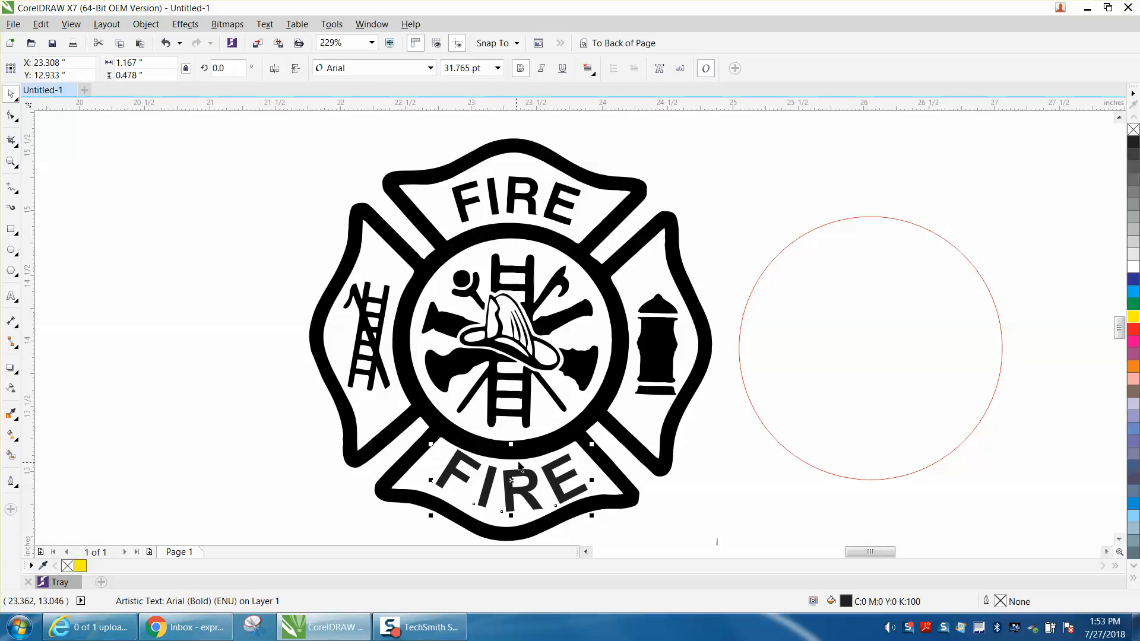
Step: Fine-tune the FIRE text's position so it sits evenly within the emblem's lower section
left_click_drag(517, 483, 512, 488)
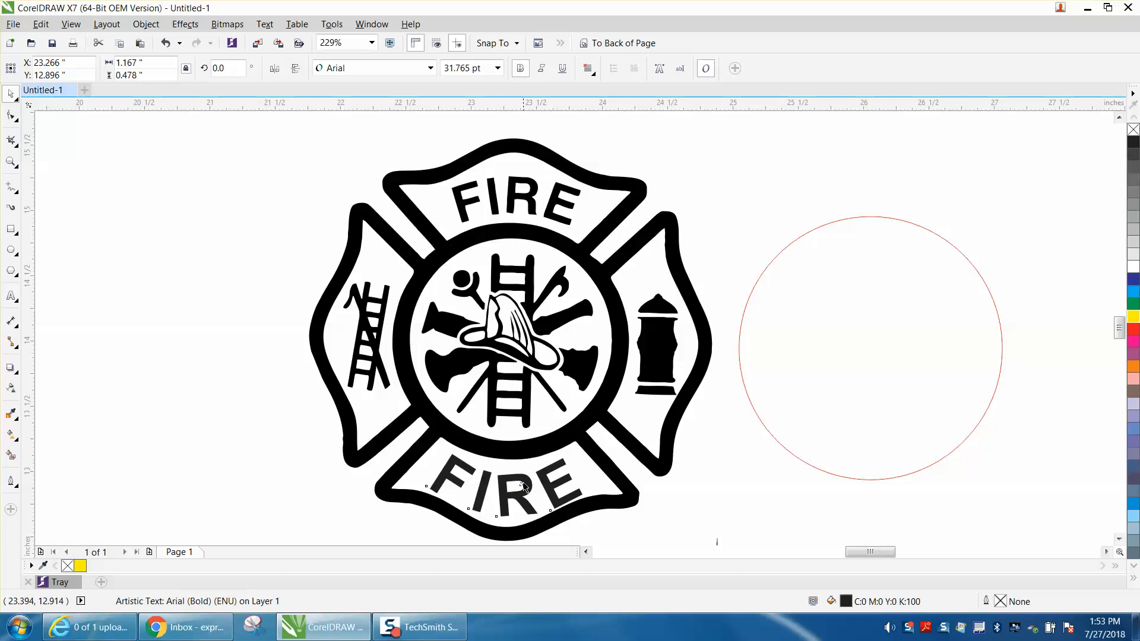
left_click(575, 491)
left_click(561, 465)
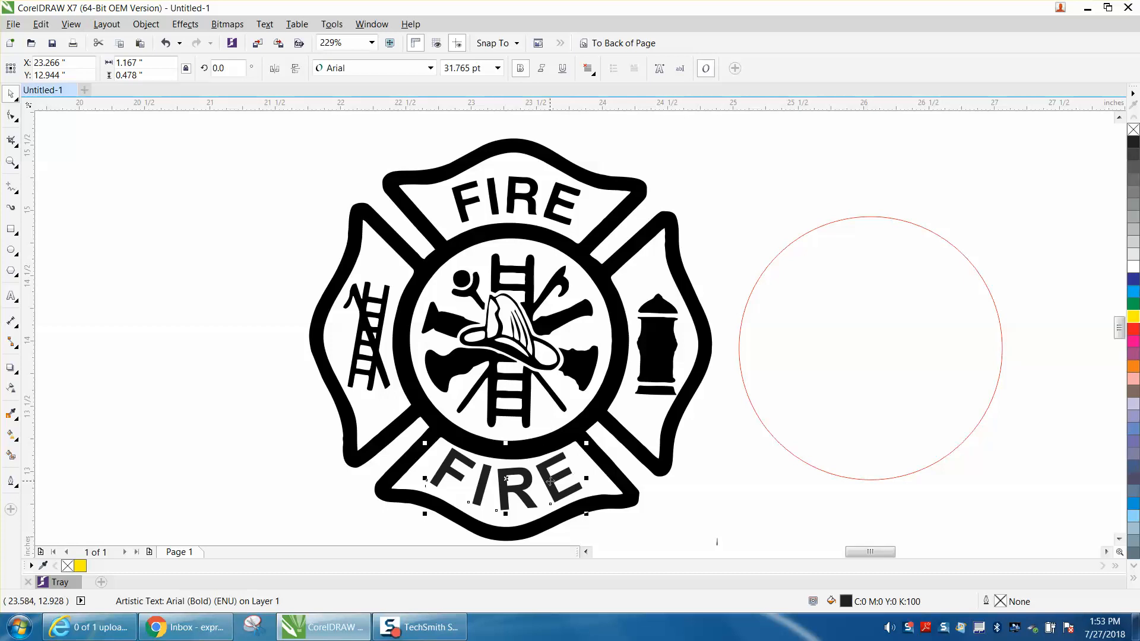
Step: Move the red circle back around the emblem's ring and nudge it down in 0.001-inch steps to line it up
left_click(744, 394)
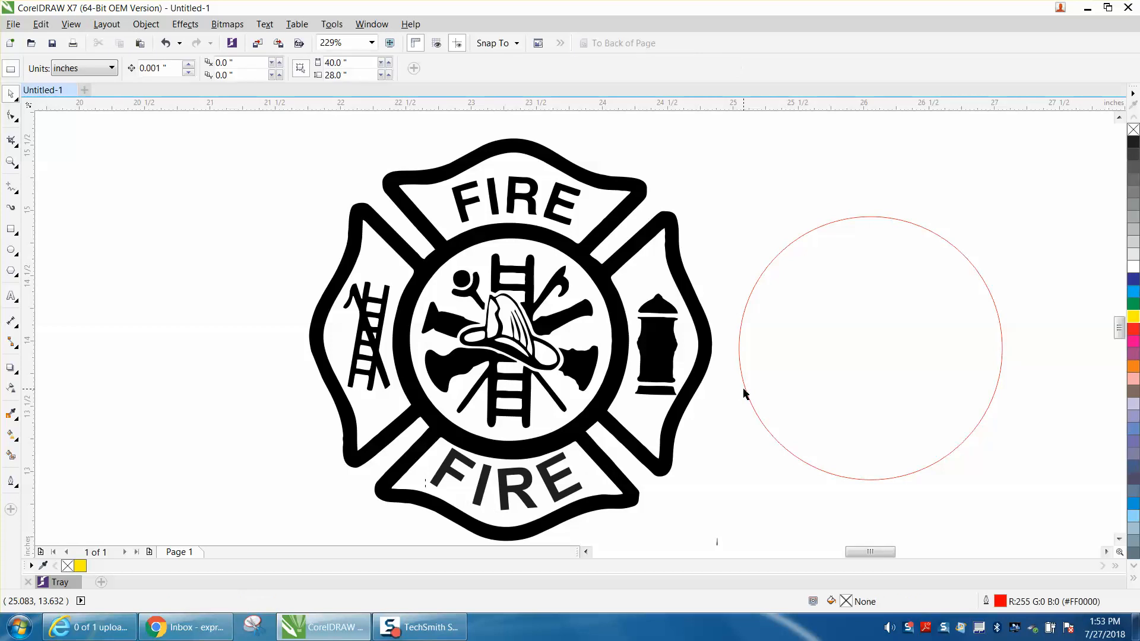
left_click_drag(741, 393, 386, 385)
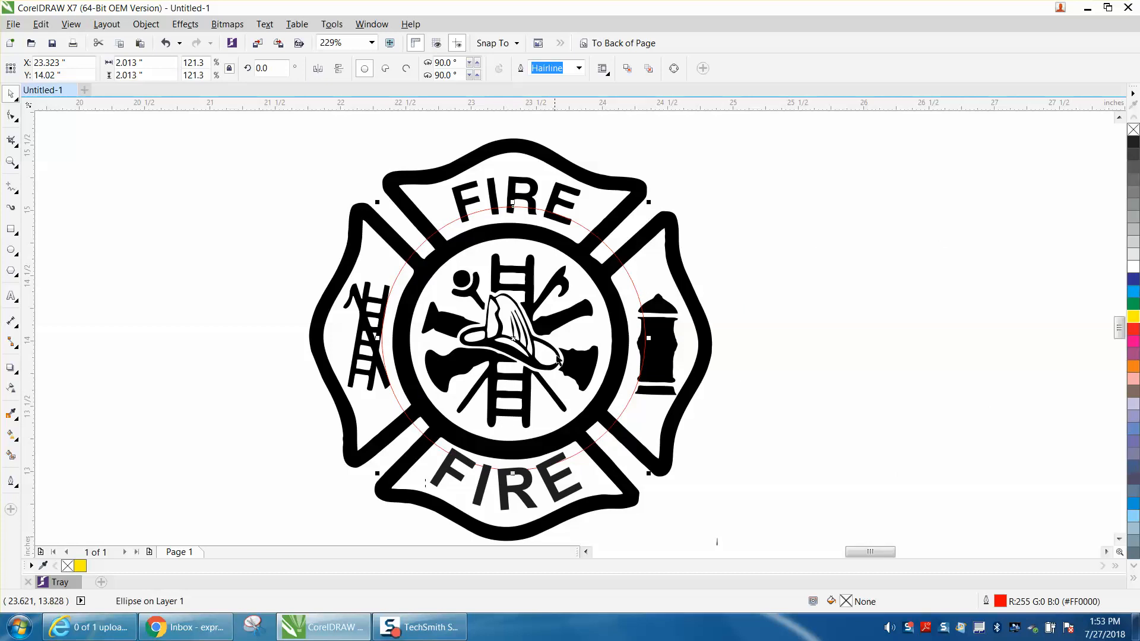
key("Down")
key("Down")
key("Down")
key("Down")
key("Down")
key("Down")
key("Down")
key("Down")
key("Down")
key("Down")
key("Down")
key("Down")
key("Down")
key("Down")
key("Down")
key("Down")
key("Down")
key("Down")
key("Down")
key("Down")
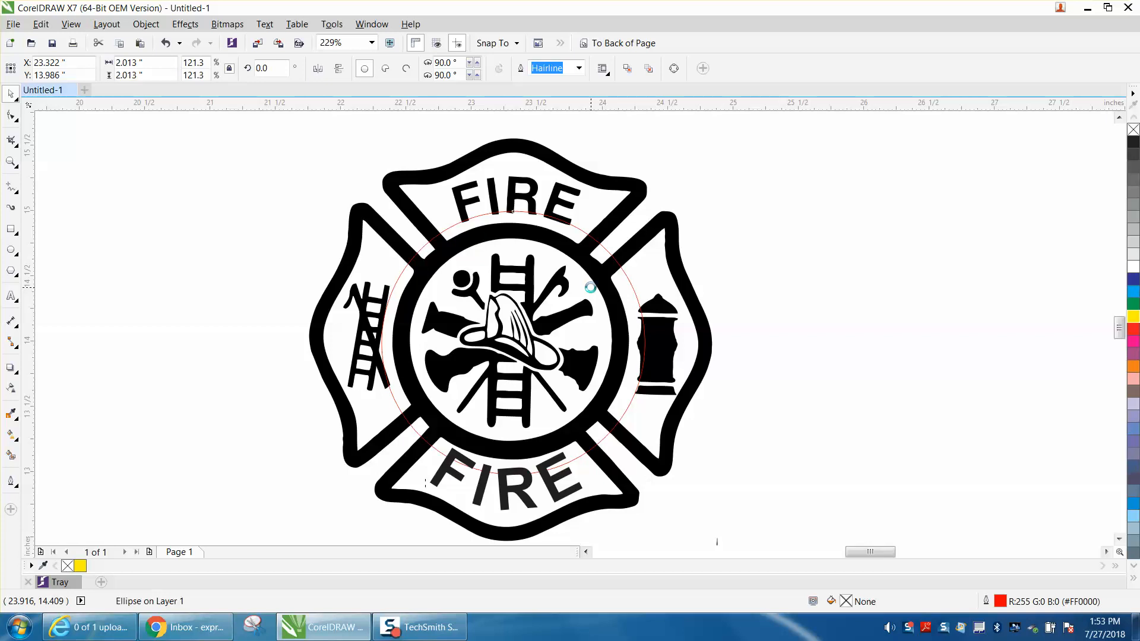
key("Down")
key("Down")
key("Down")
key("Down")
key("Down")
key("Down")
key("Down")
key("Down")
key("Down")
key("Down")
key("Down")
key("Down")
key("Down")
key("Down")
key("Down")
key("Down")
key("Down")
key("Down")
key("Down")
key("Down")
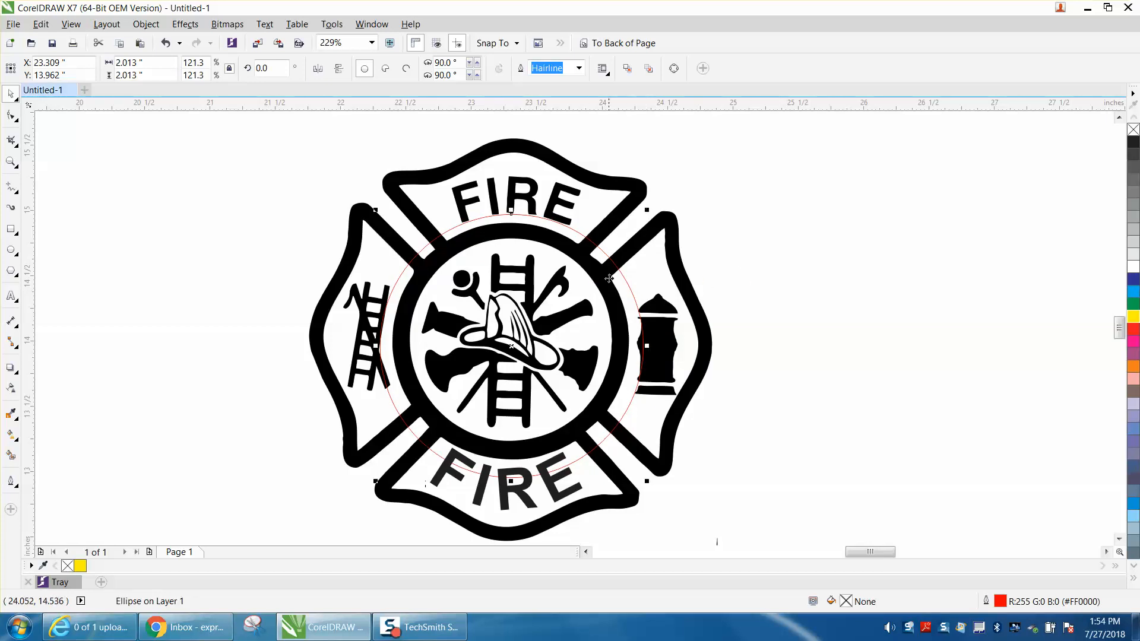
Step: Straighten the lower FIRE text and move it to the empty area beyond the emblem's lower right
left_click(481, 488)
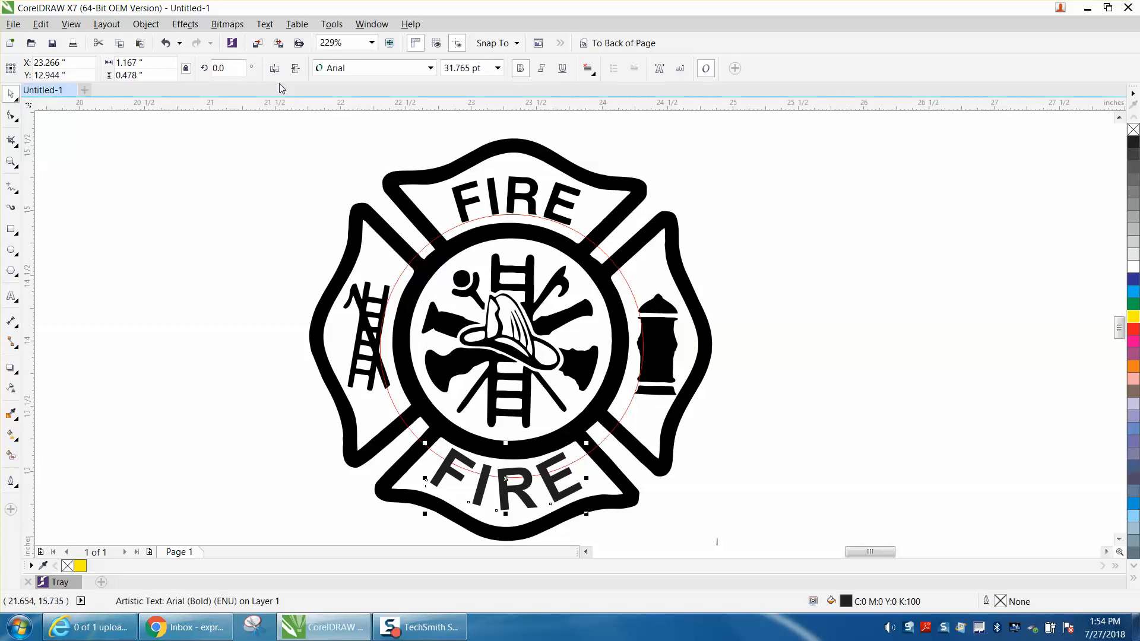
left_click(264, 24)
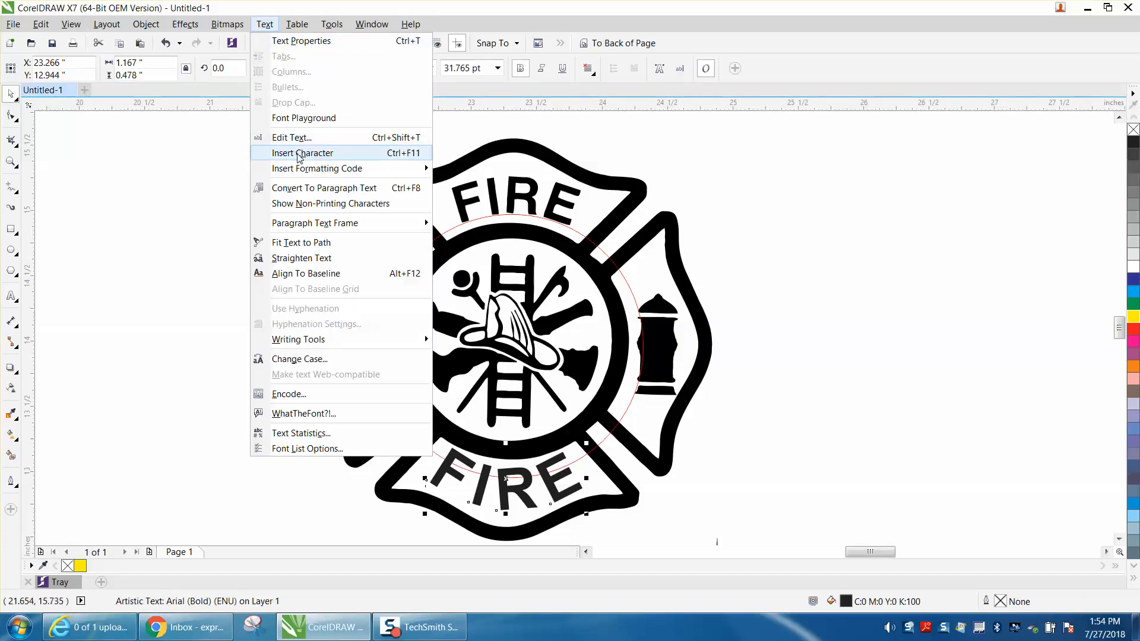
left_click(301, 242)
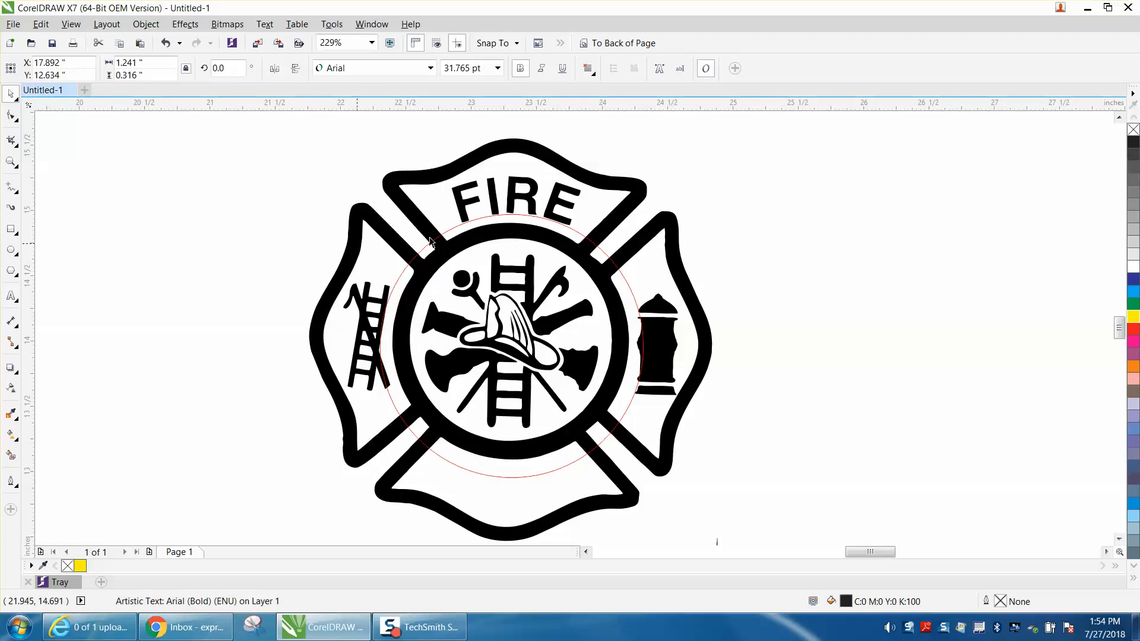
scroll(503, 233, "down", 3)
left_click_drag(326, 323, 661, 343)
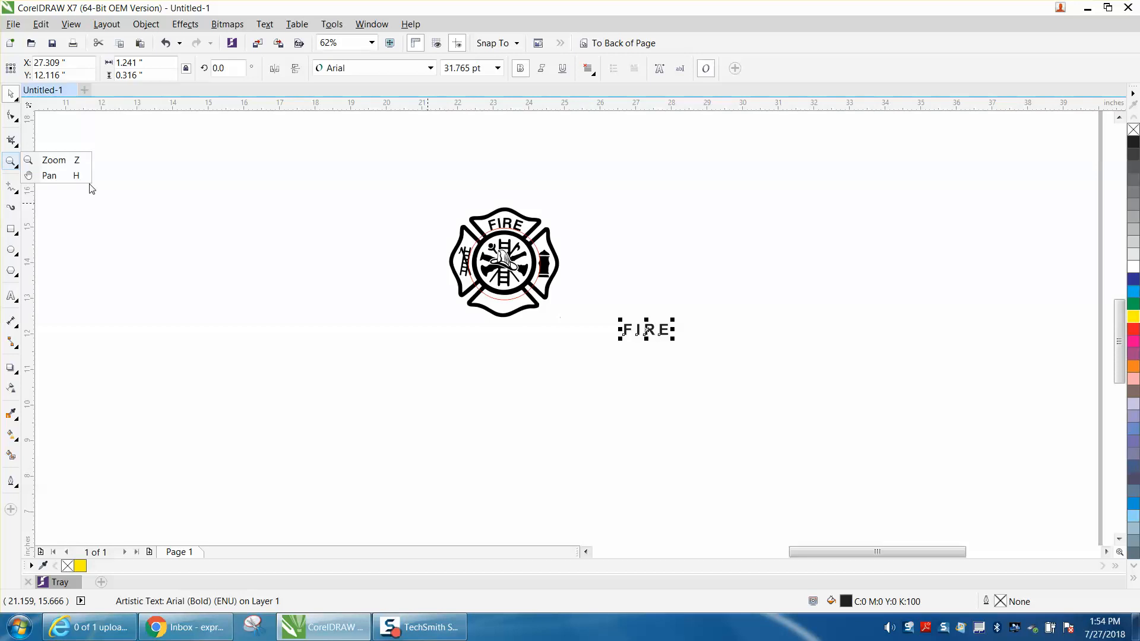
Step: Shrink the red circle to about 1.777 inches and centre it on the outer edge of the emblem's ring
key("z")
left_click_drag(432, 198, 605, 320)
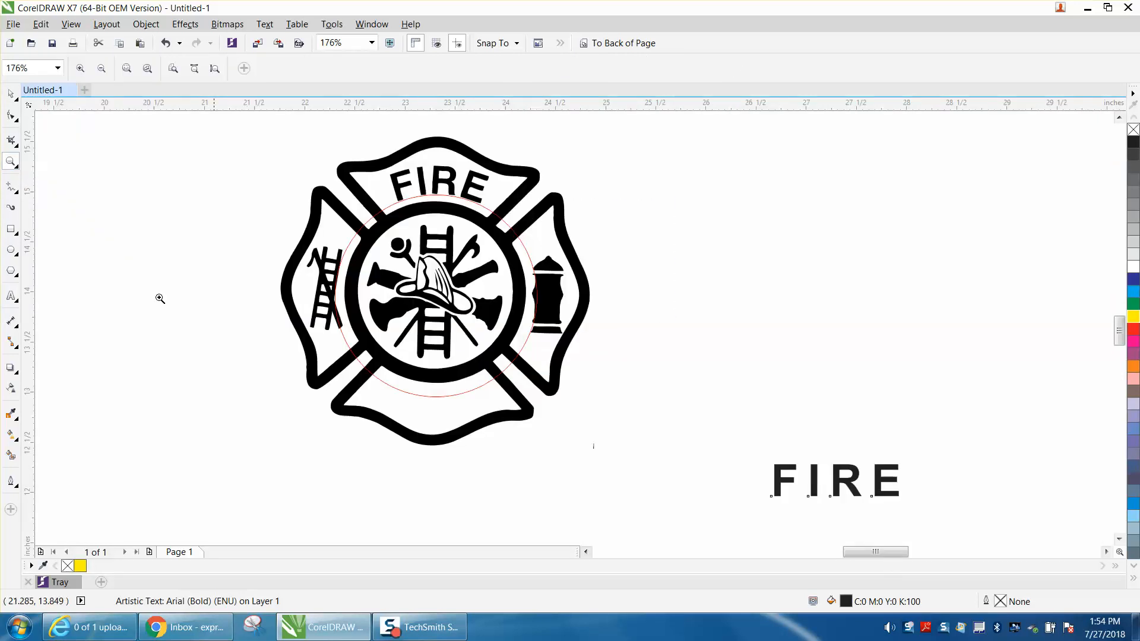
left_click(10, 94)
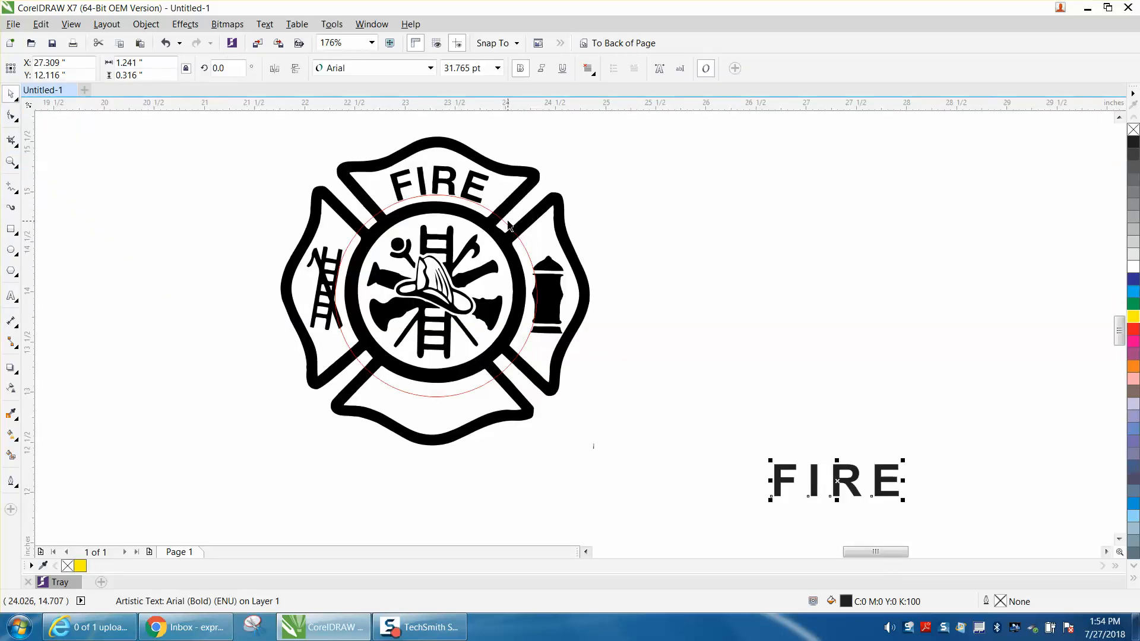
key("Escape")
left_click(513, 222)
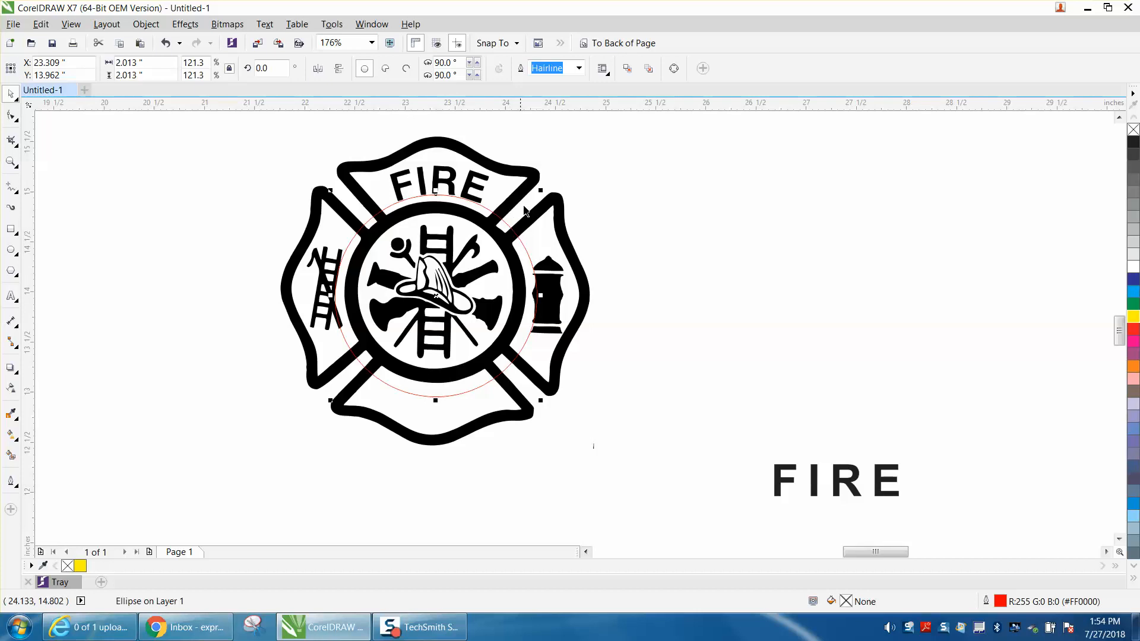
left_click_drag(539, 192, 516, 217)
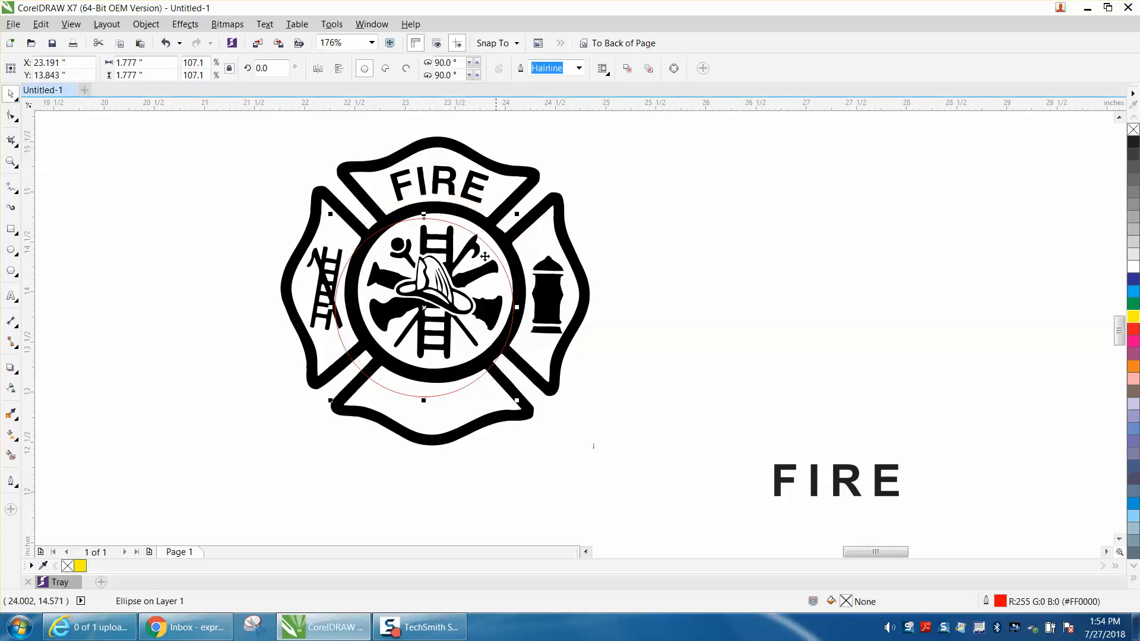
left_click_drag(426, 306, 437, 288)
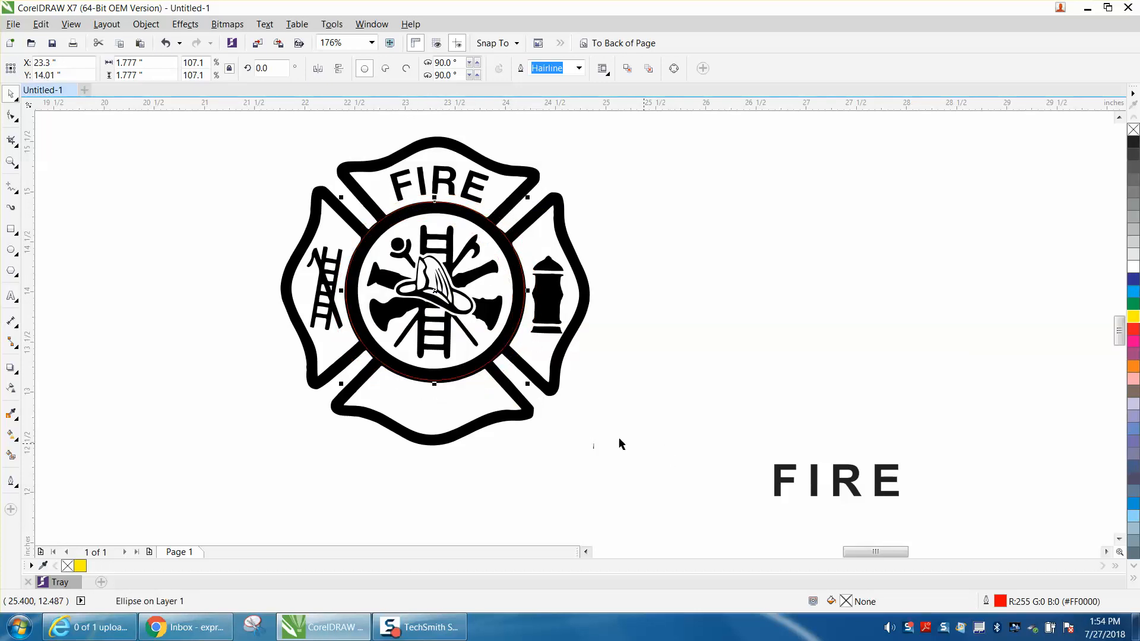
Step: Set the nudge distance to 4 inches and nudge the resized circle right, above the straight FIRE text
left_click(224, 173)
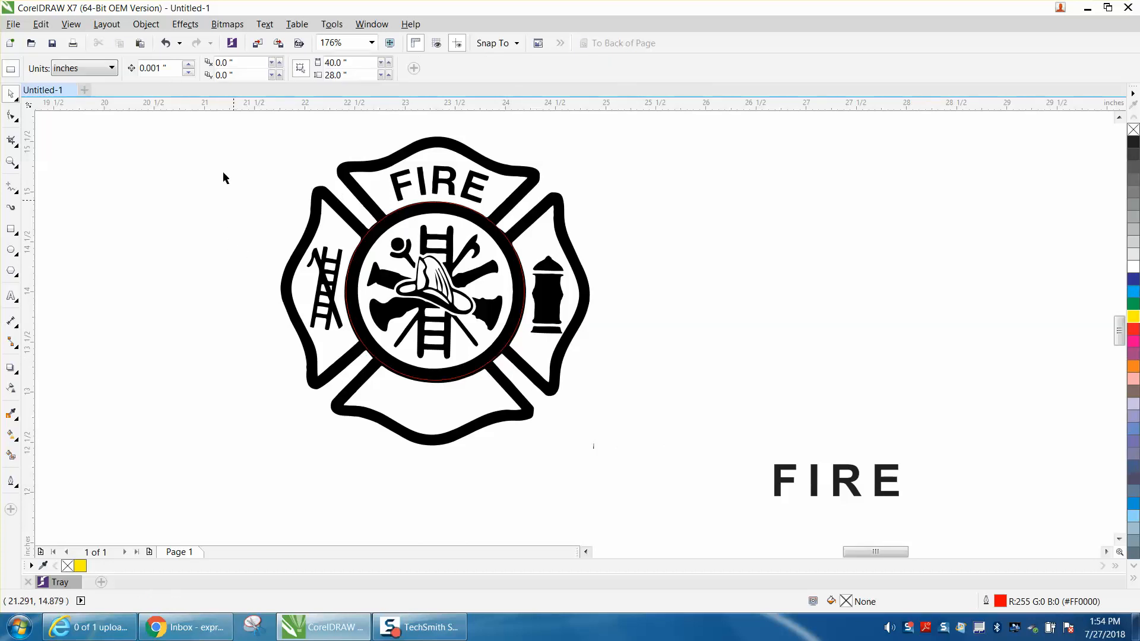
left_click(153, 67)
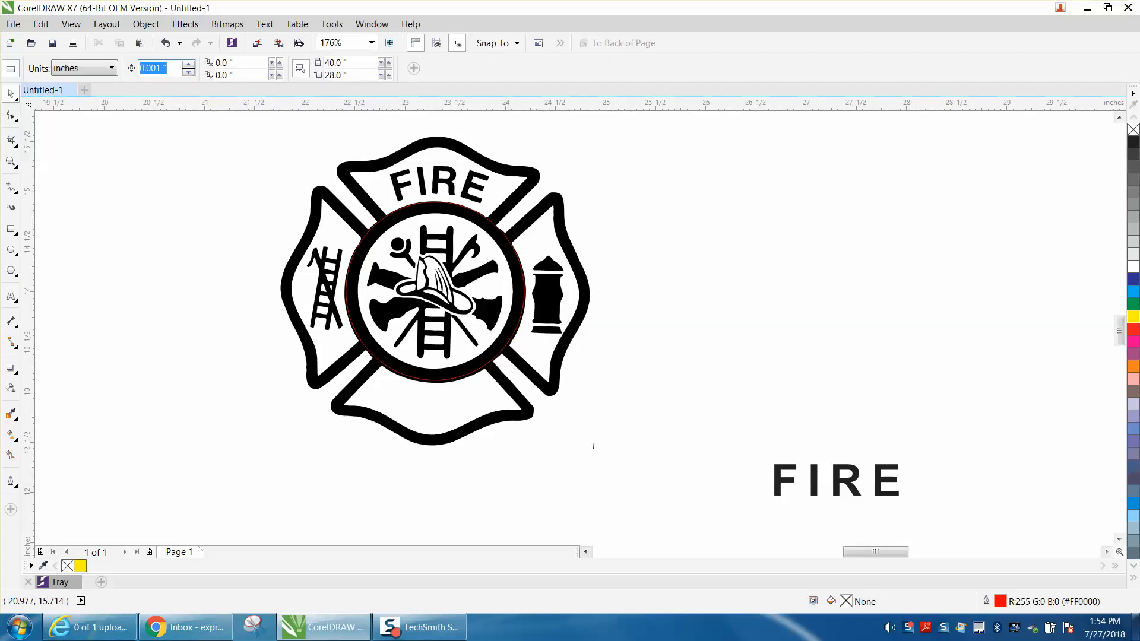
left_click(508, 239)
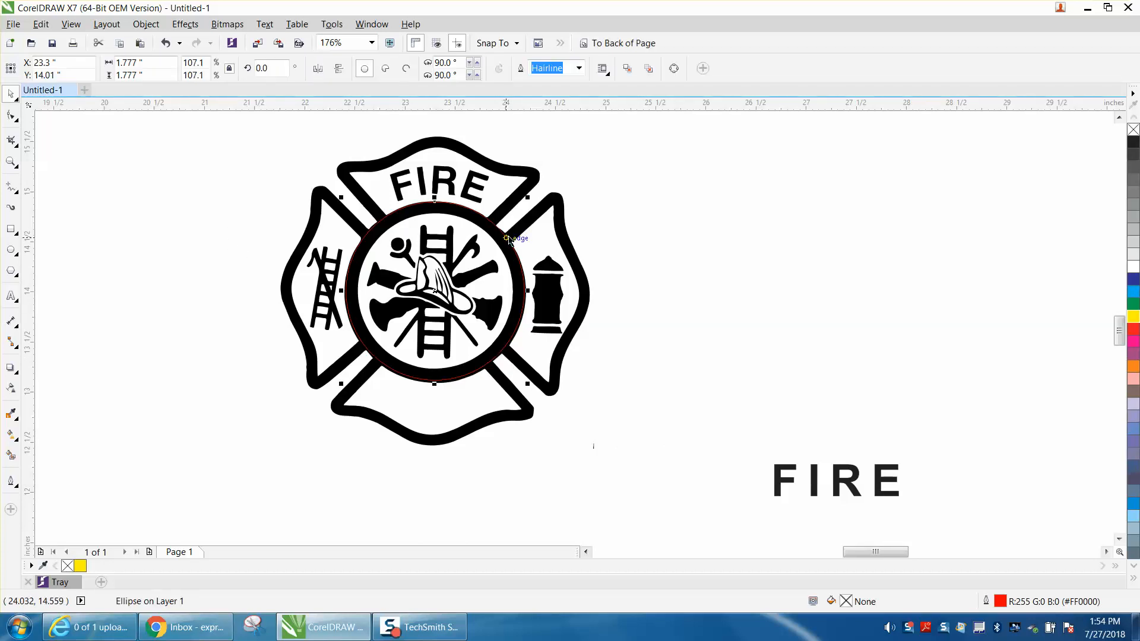
key("ctrl+z")
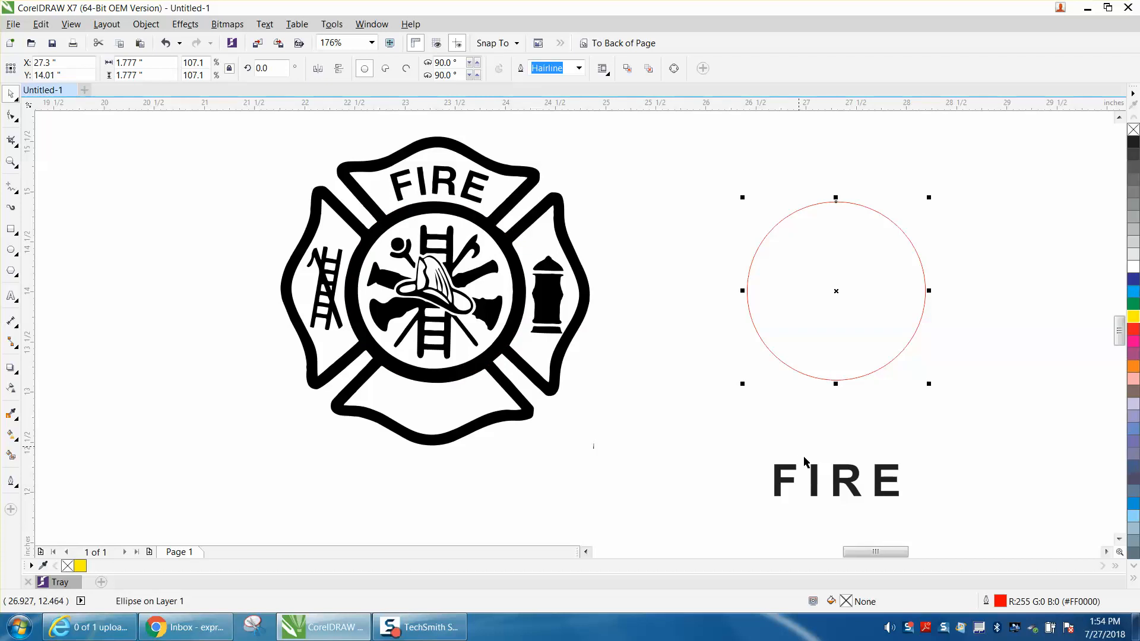
Step: Fit the straight FIRE text to the red circle's lower edge and mirror it both ways so it reads upright inside
left_click(814, 475)
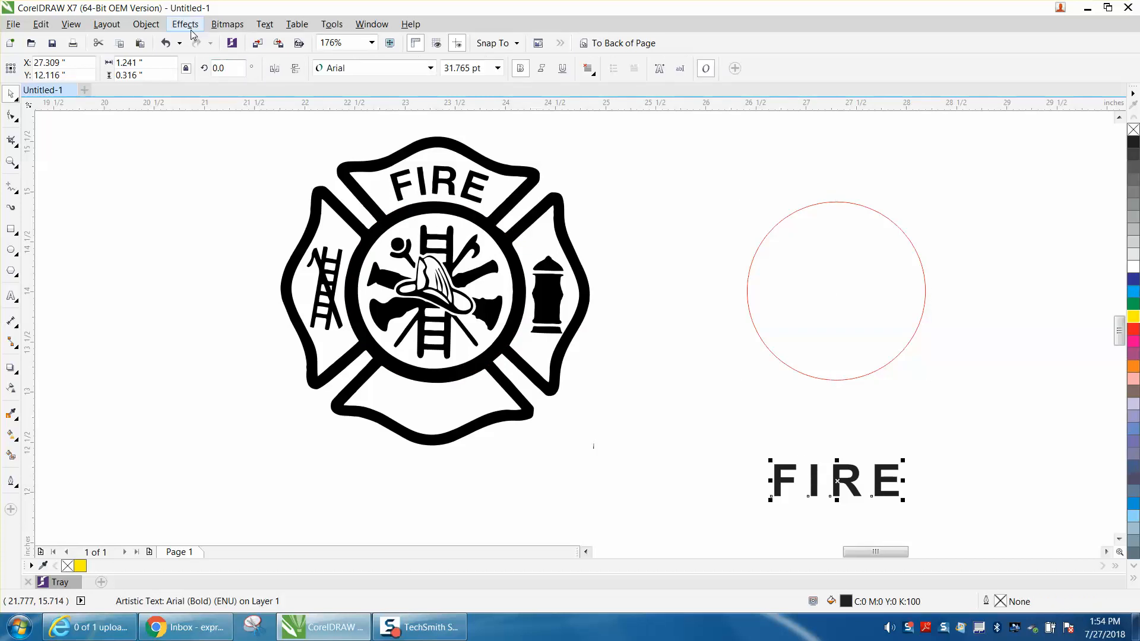
left_click(256, 28)
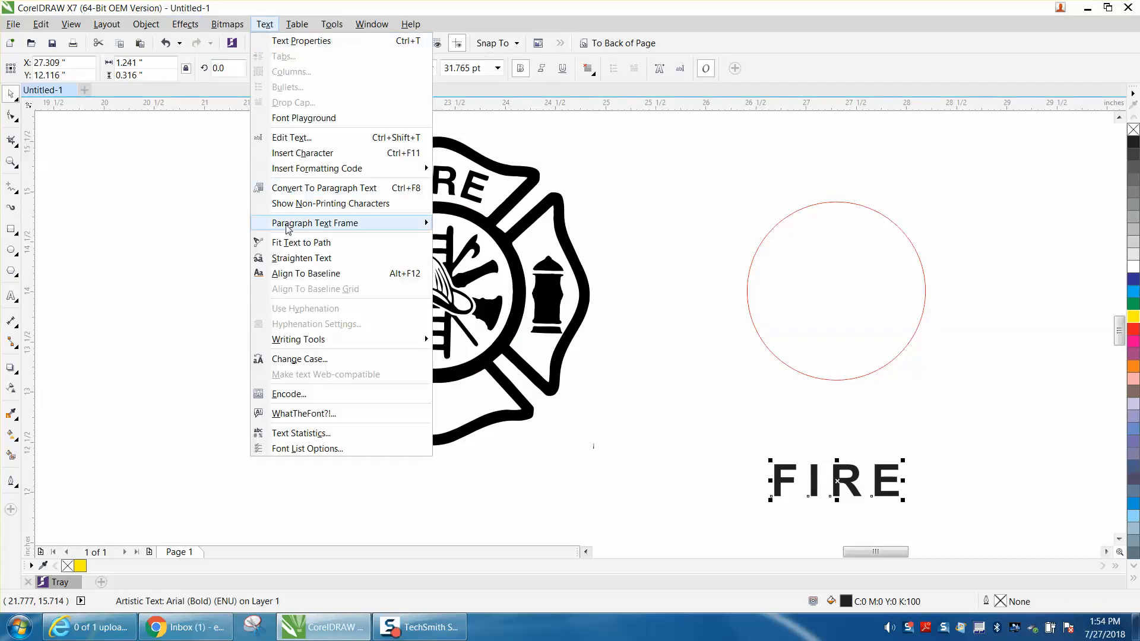
left_click(295, 244)
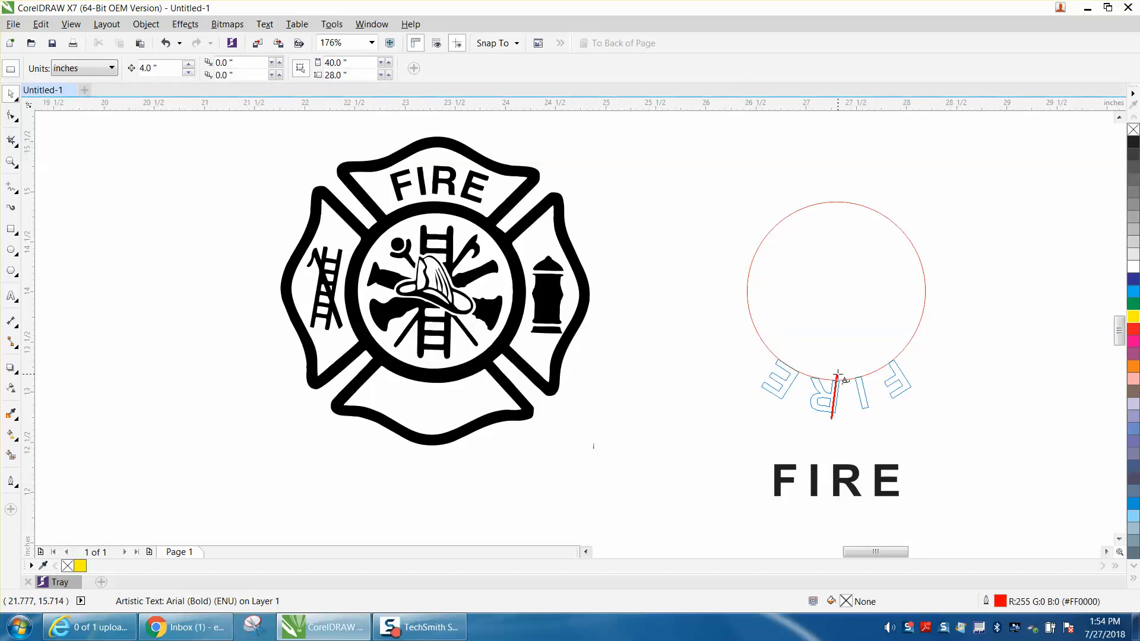
left_click(837, 375)
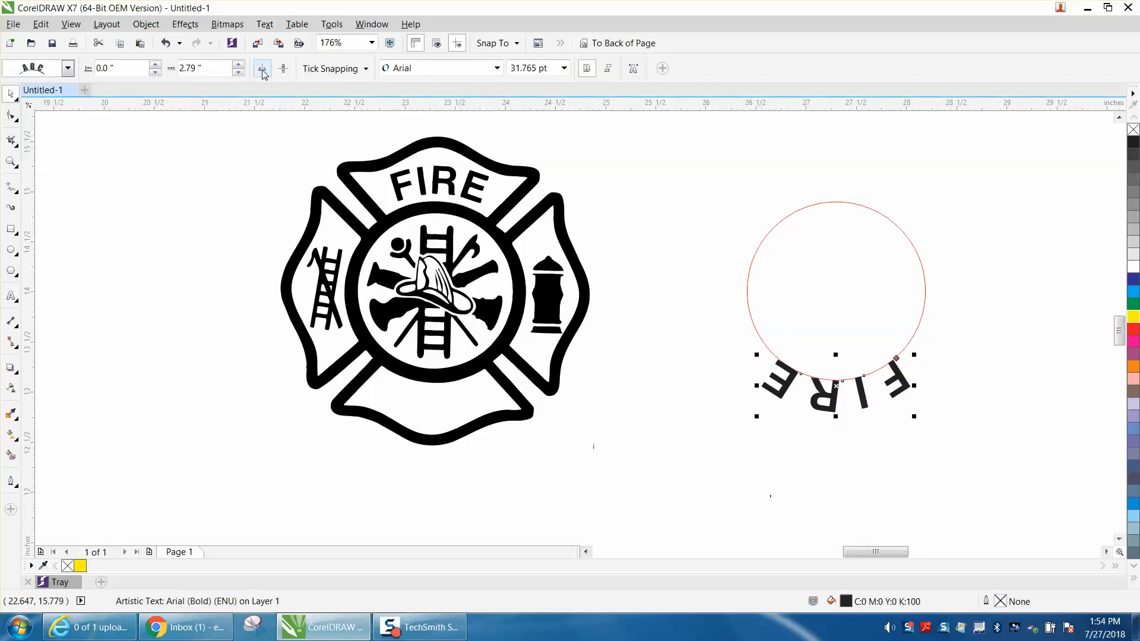
left_click(284, 70)
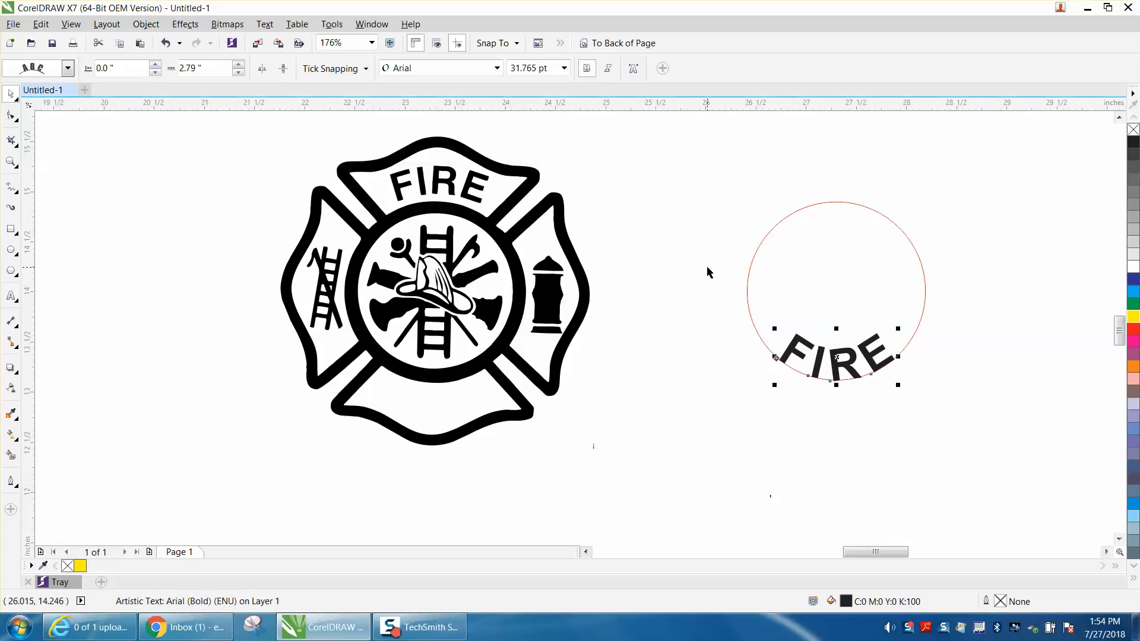
left_click(77, 142)
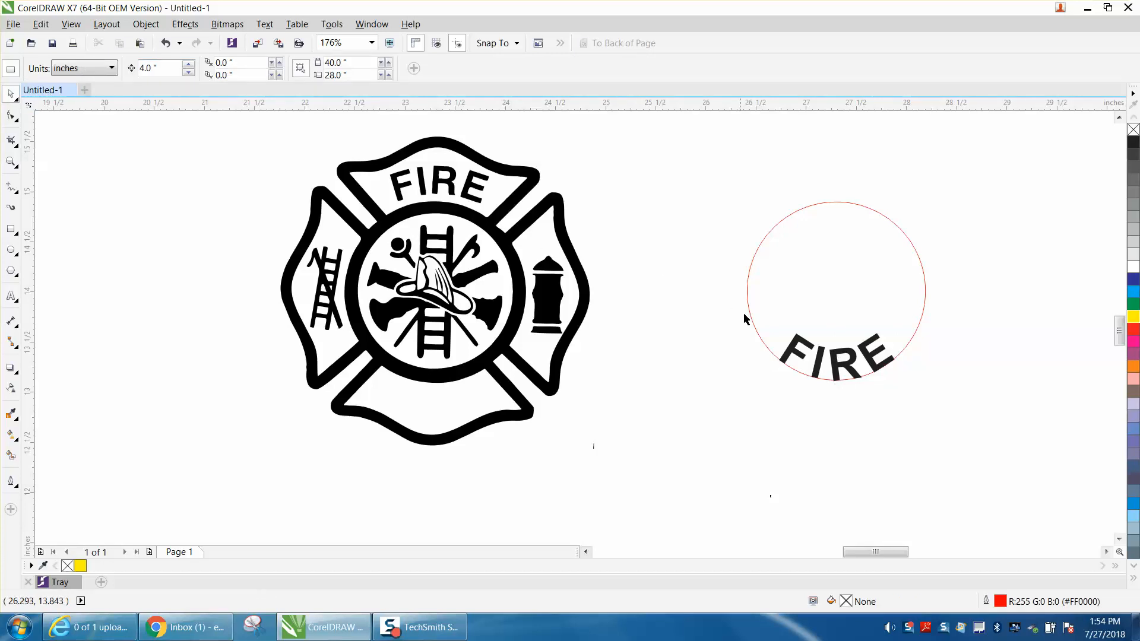
Step: Move the circle and curved text back onto the emblem and enlarge them to about 39.4 pt lettering, placing FIRE in the lower section
left_click(767, 348)
key("p")
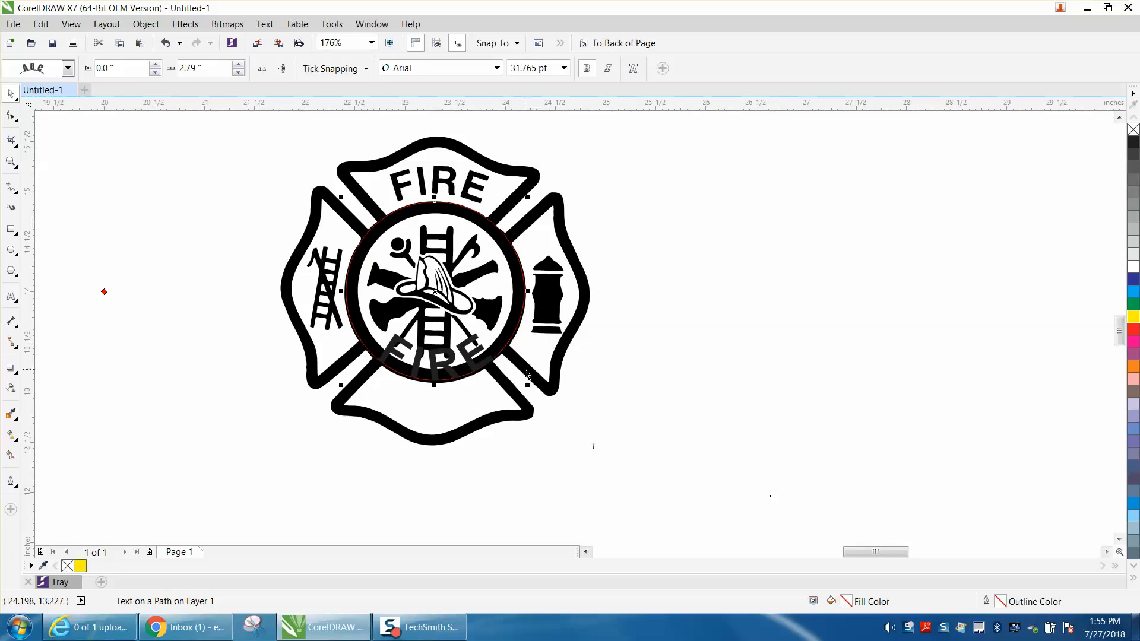
left_click_drag(529, 384, 574, 428)
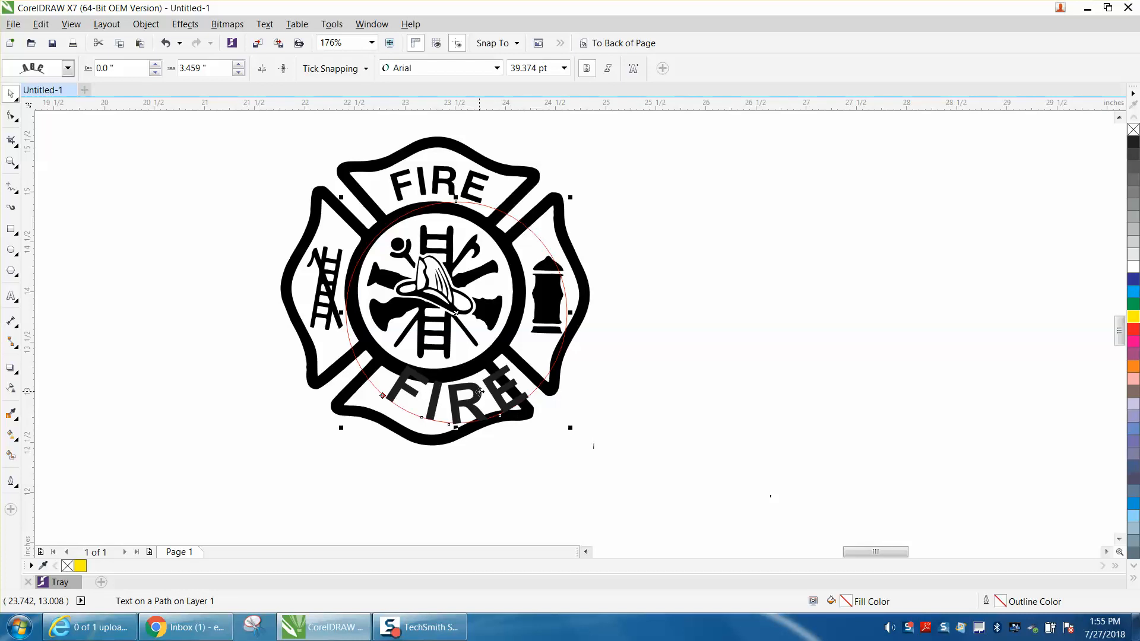
left_click_drag(456, 314, 432, 308)
left_click(231, 218)
Step: Set the nudge distance to 0.001 inch and nudge the curved FIRE text with its circle down, clear of the emblem's ring
left_click_drag(159, 69, 118, 69)
key("BackSpace")
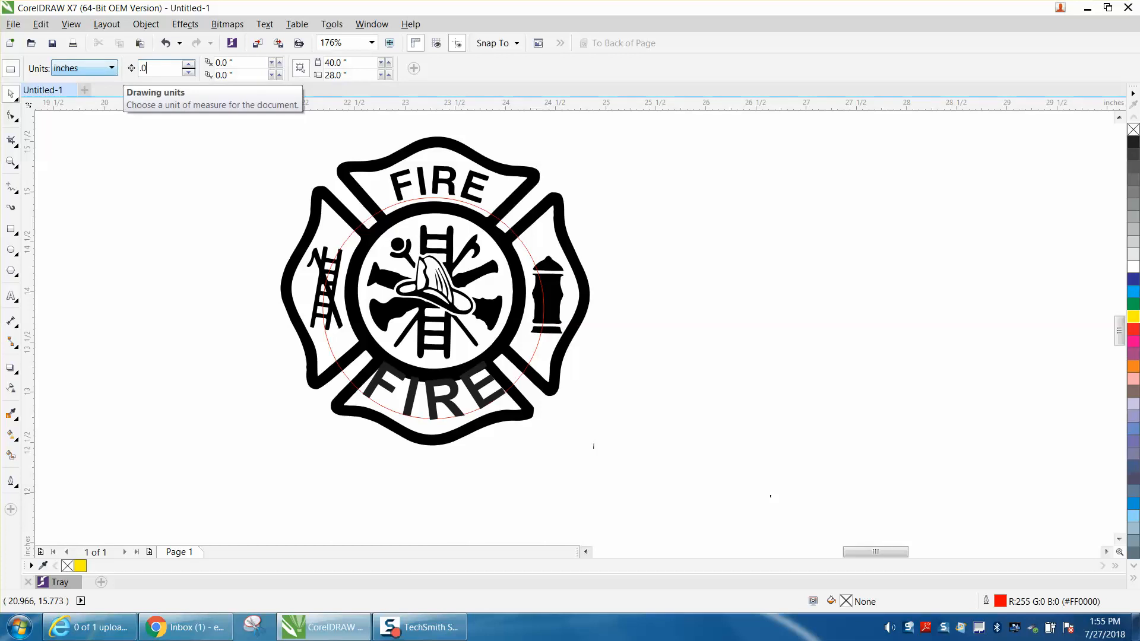
left_click(467, 389)
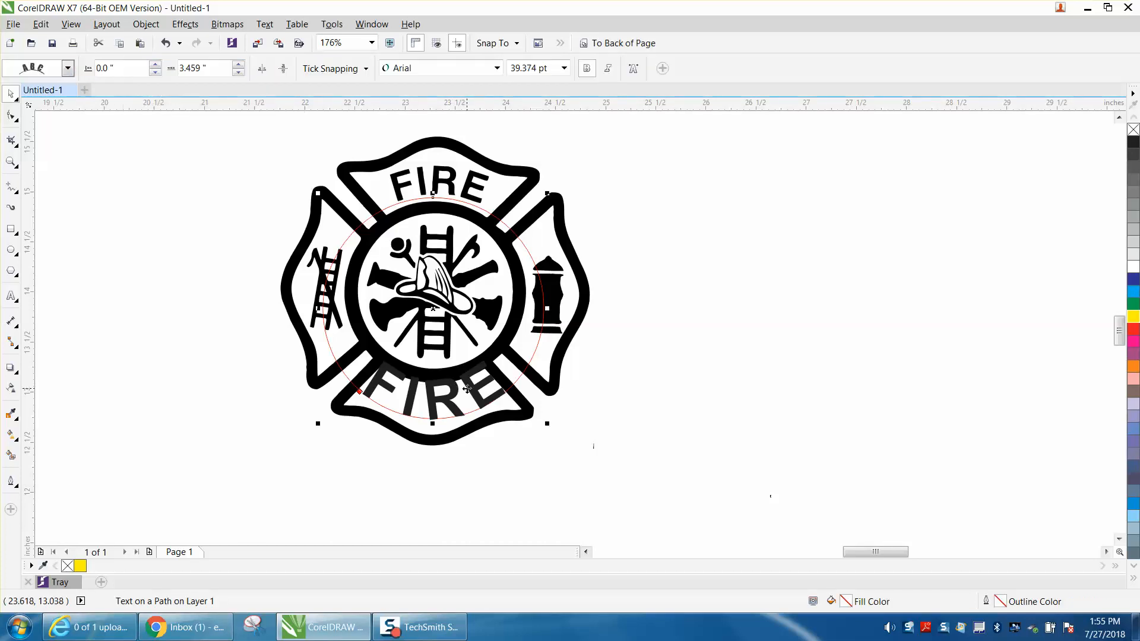
key("Down")
key("Down")
key("Down")
key("Down")
key("Down")
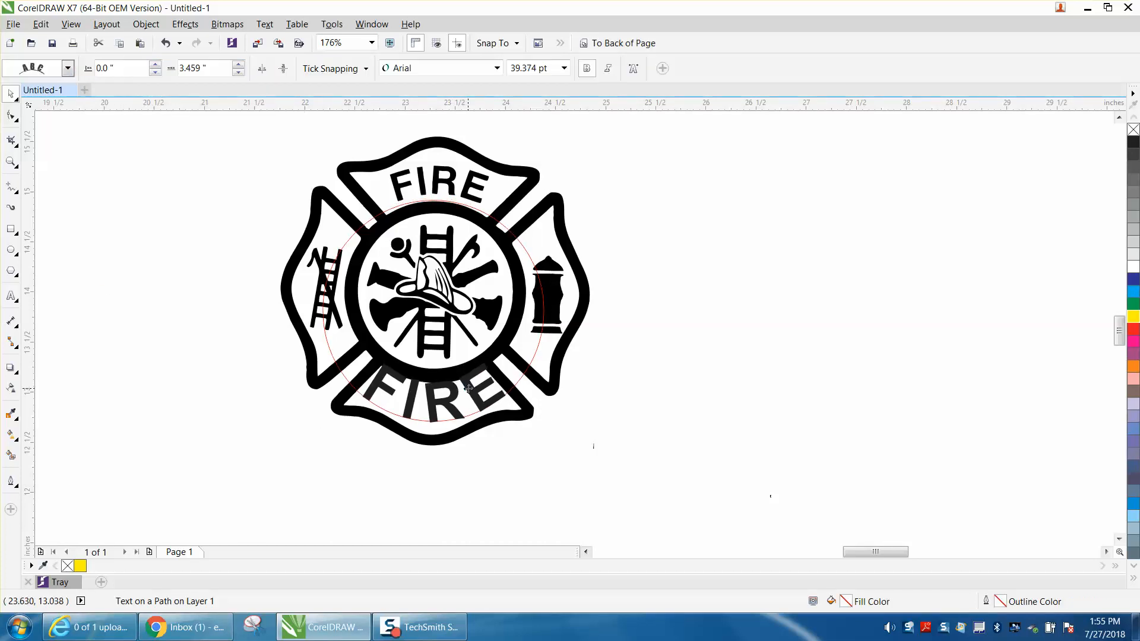
key("Down")
key("Down")
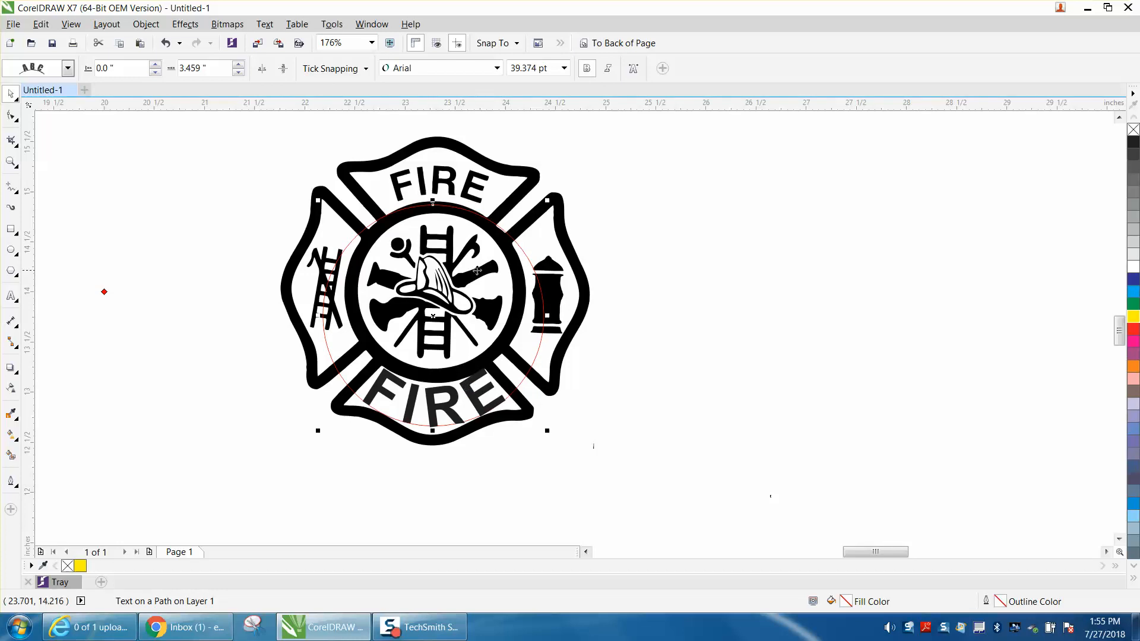
Step: Try font sizes of 35 pt and 302 pt on the curved FIRE text
left_click(520, 69)
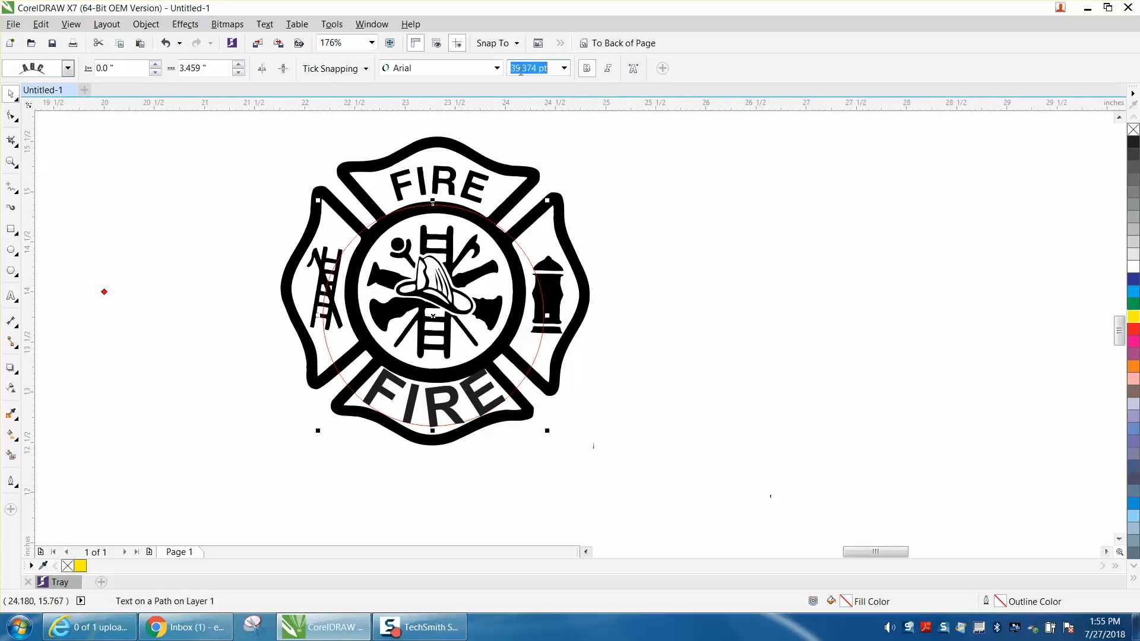
type("35")
key("Return")
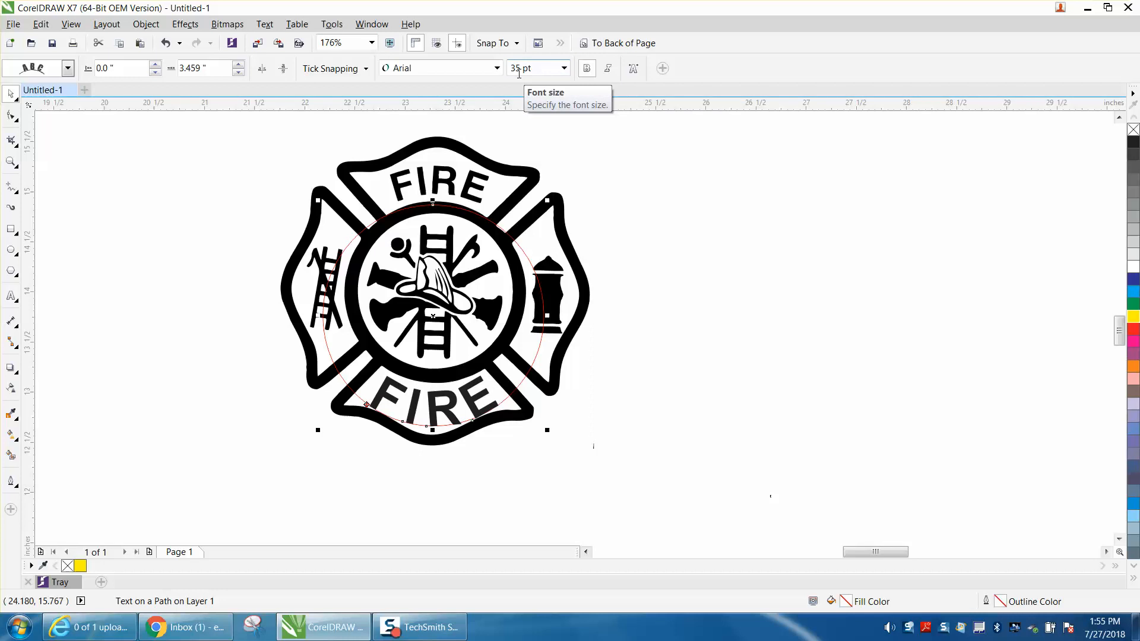
left_click(531, 69)
type("302")
key("Return")
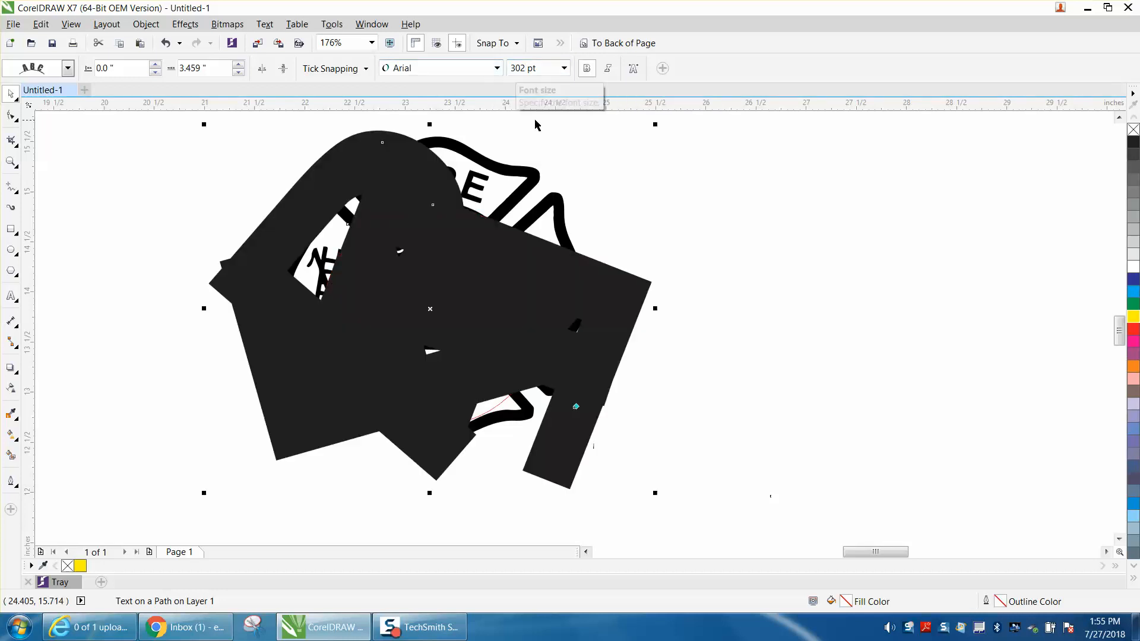
Step: Set the curved FIRE text's font size to 30 pt
left_click(535, 70)
type("30")
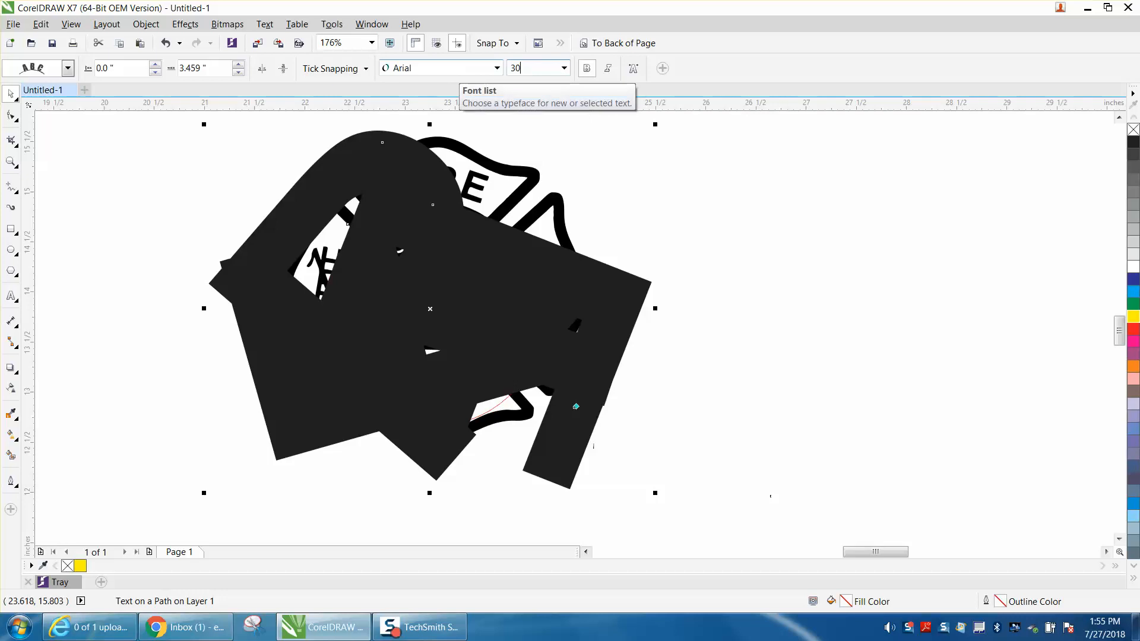
key("Return")
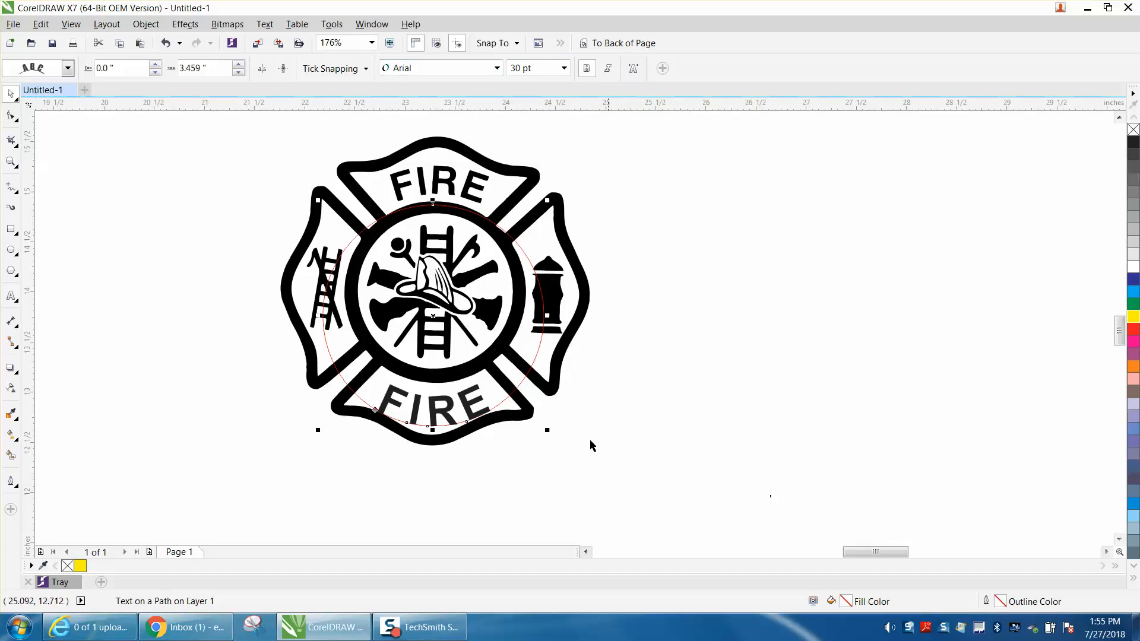
Step: Raise the curved FIRE text and its circle slightly to centre the lettering within the emblem's lower section
left_click(584, 451)
left_click(596, 416)
left_click(530, 353)
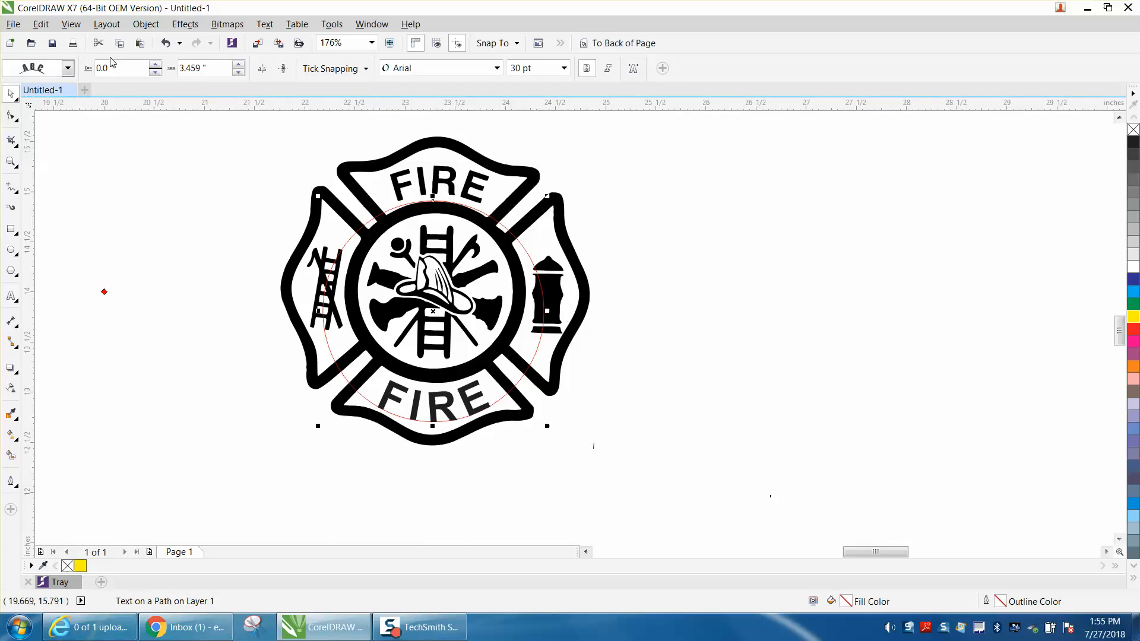
Step: Break the curved FIRE text apart from its path and delete the red guide circle
left_click(146, 24)
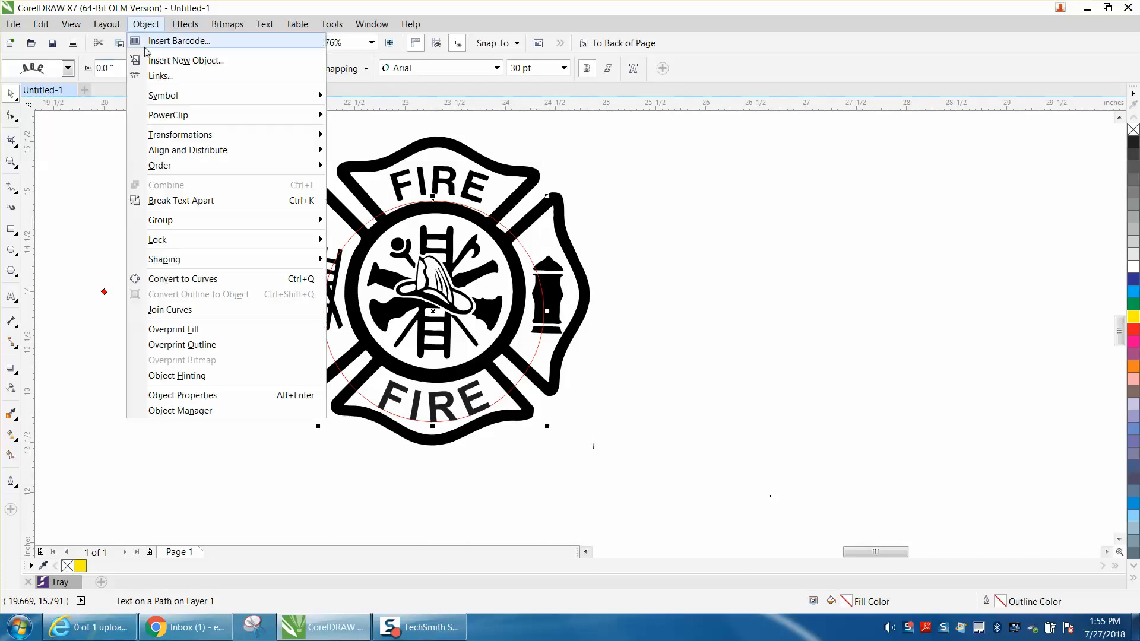
left_click(193, 200)
left_click(352, 241)
key("Delete")
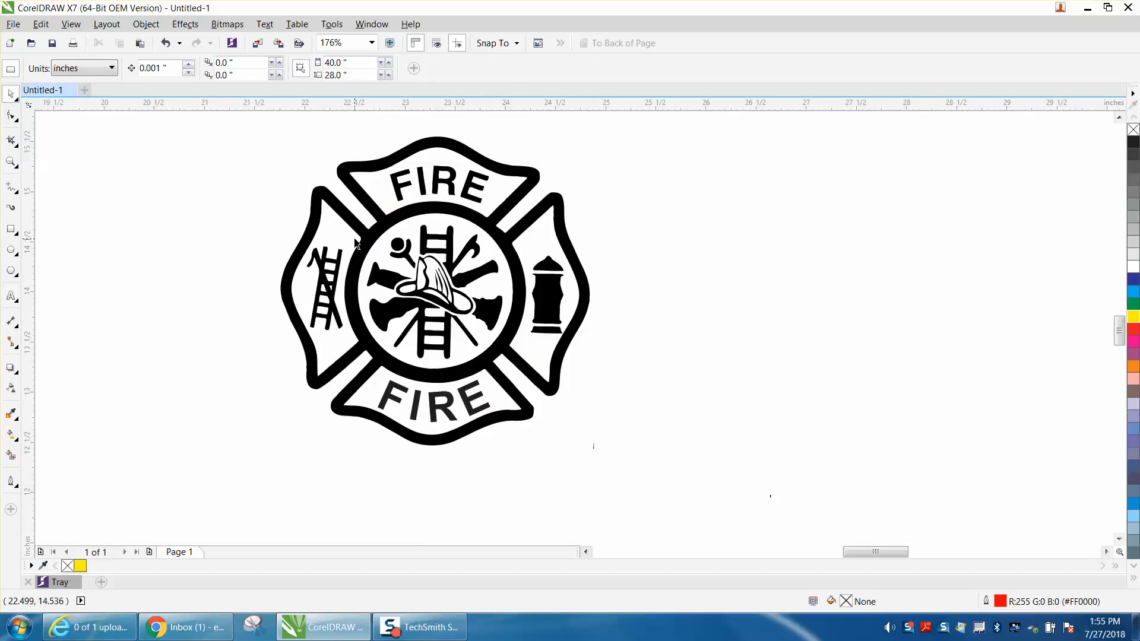